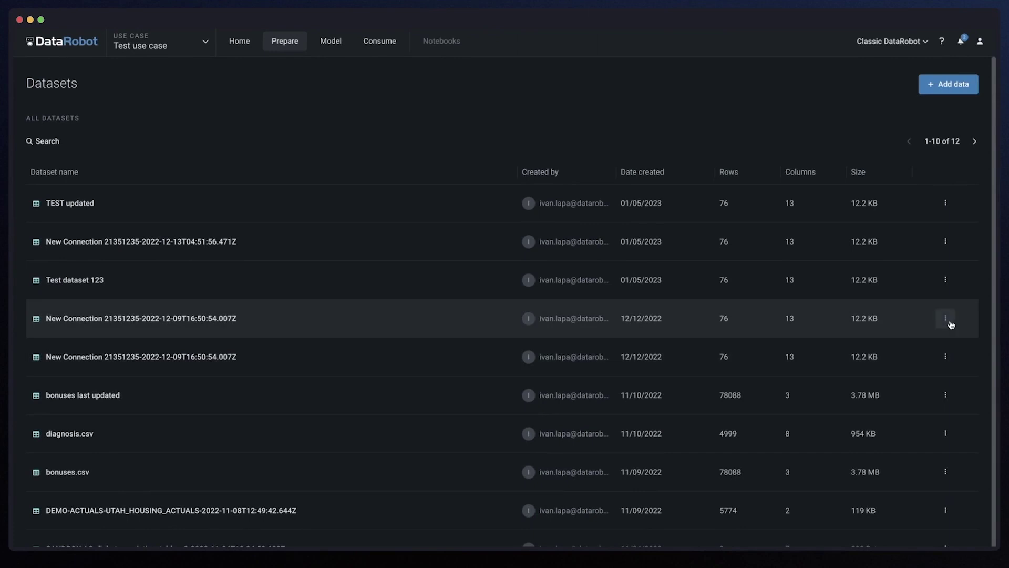
Start wrangling the TEST dataset and add a Find and replace operation.
click(951, 325)
click(936, 357)
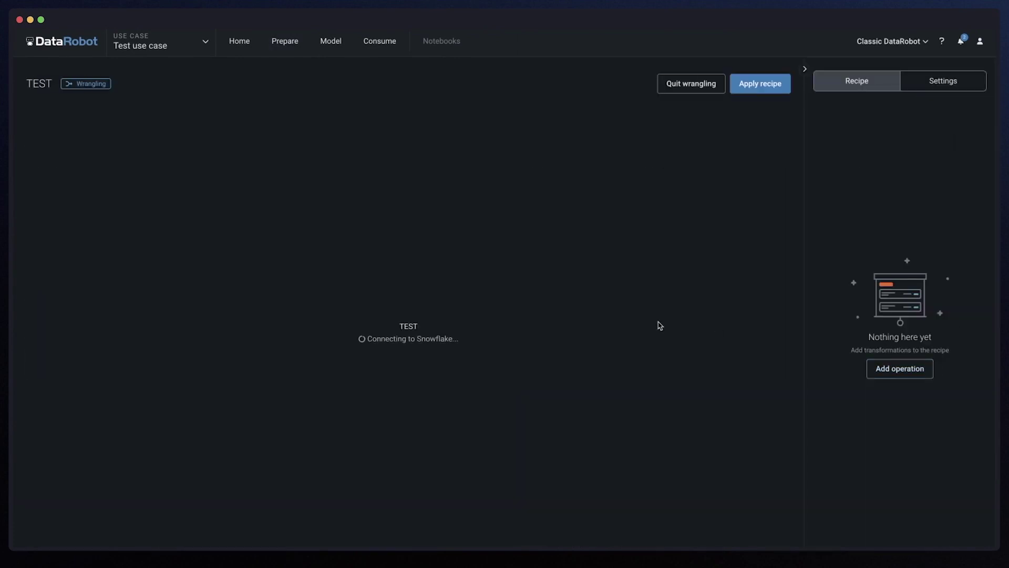
click(911, 370)
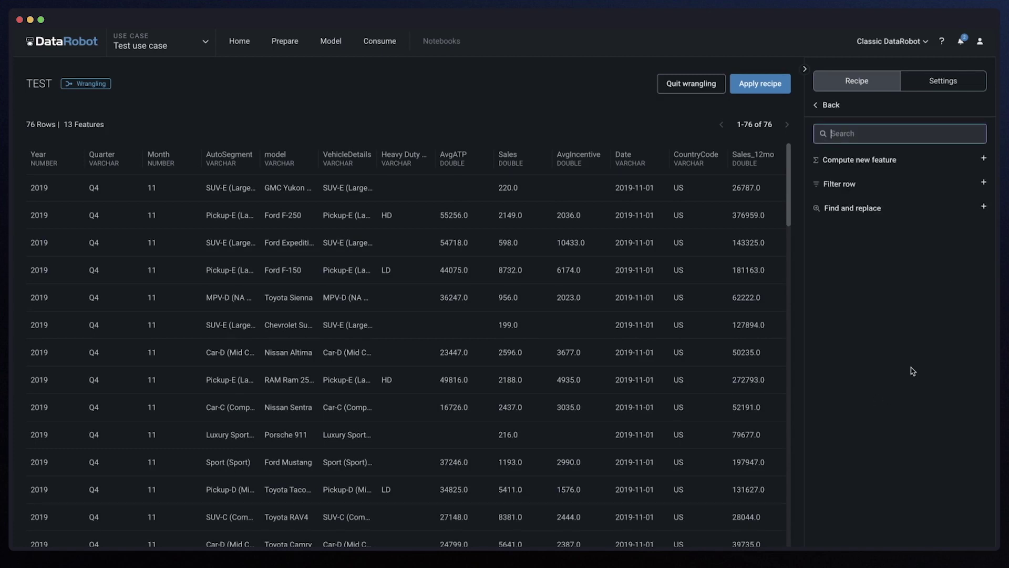
click(868, 209)
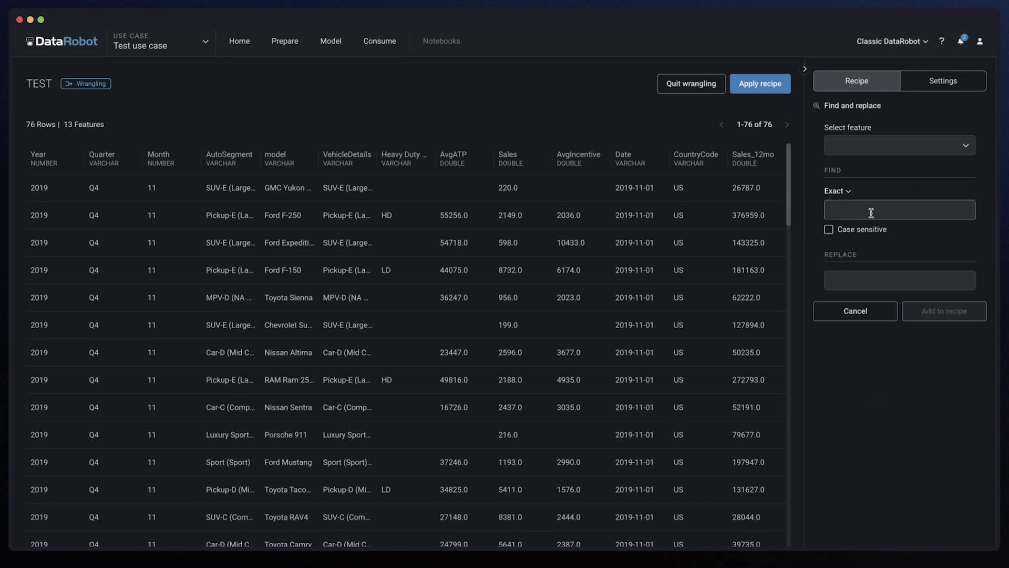
Replace 2019 with 2023 in the Year feature and add the step to the recipe.
click(865, 146)
click(856, 196)
click(856, 205)
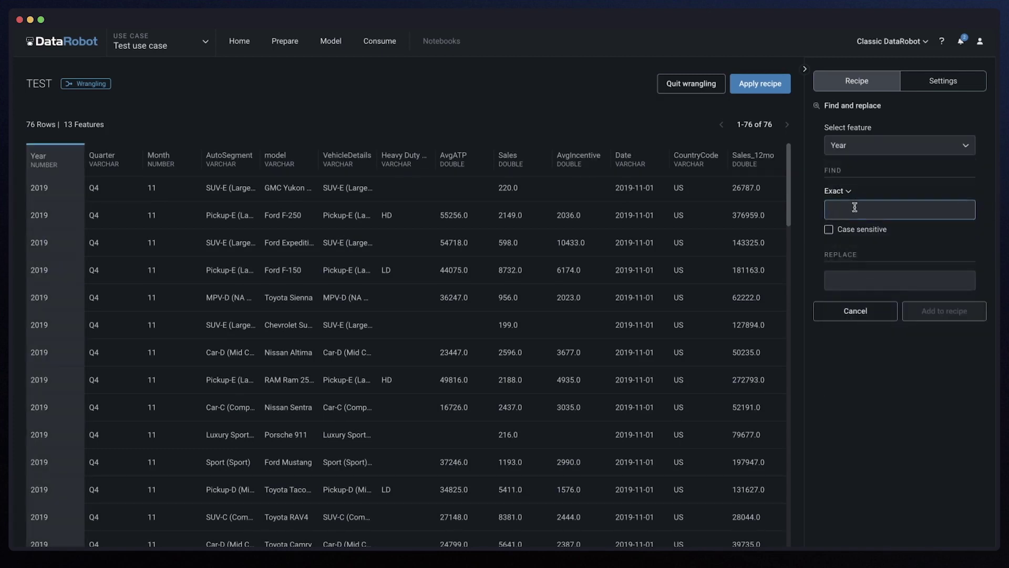
text(2019)
click(857, 277)
text(2023)
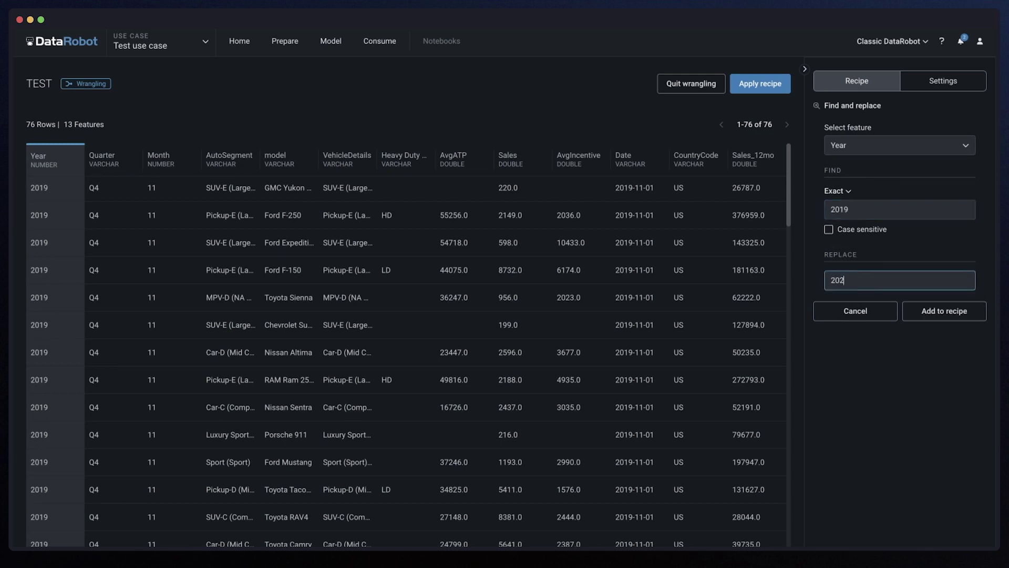
click(922, 313)
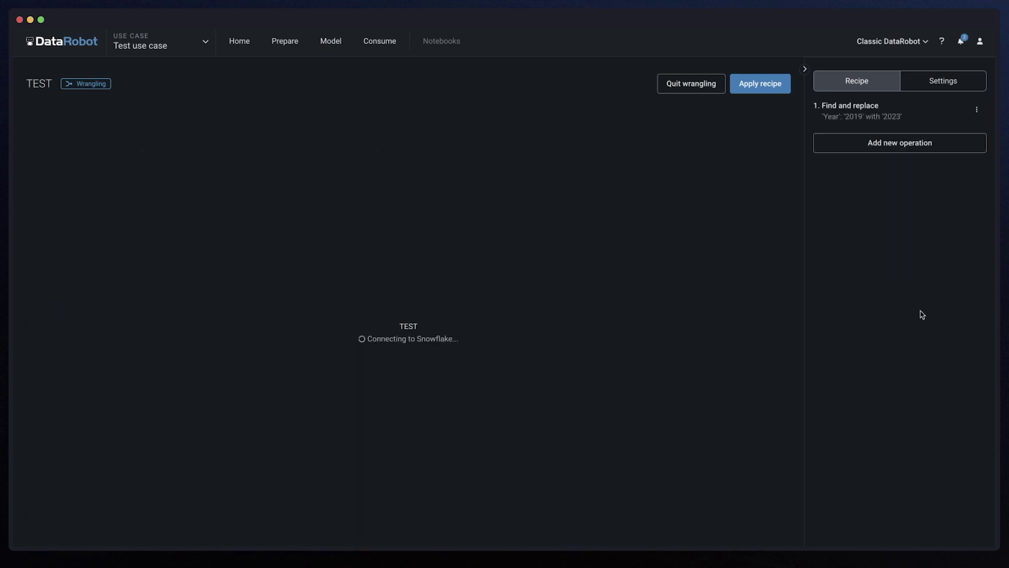
Apply the recipe, publish the output as 'New dataset 2023', and open that dataset's details.
click(773, 88)
triple_click(37, 187)
key(BackSpace)
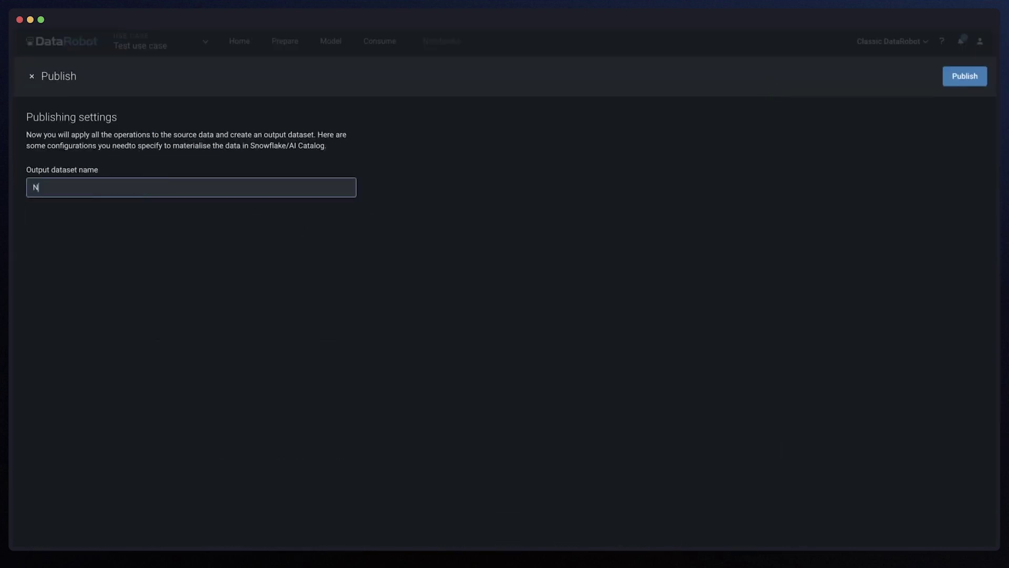
text(New dataset 2023)
click(973, 77)
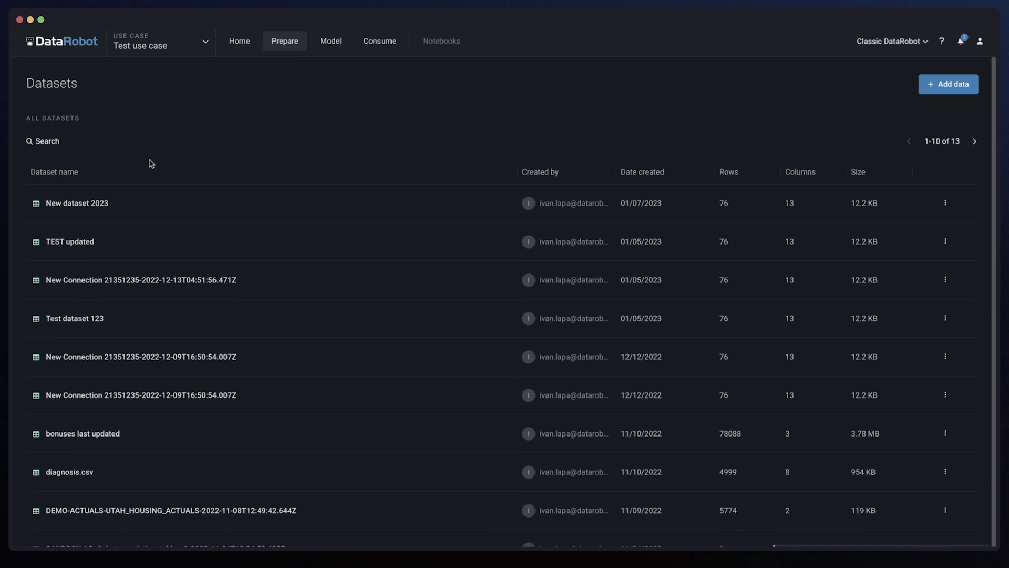
click(89, 206)
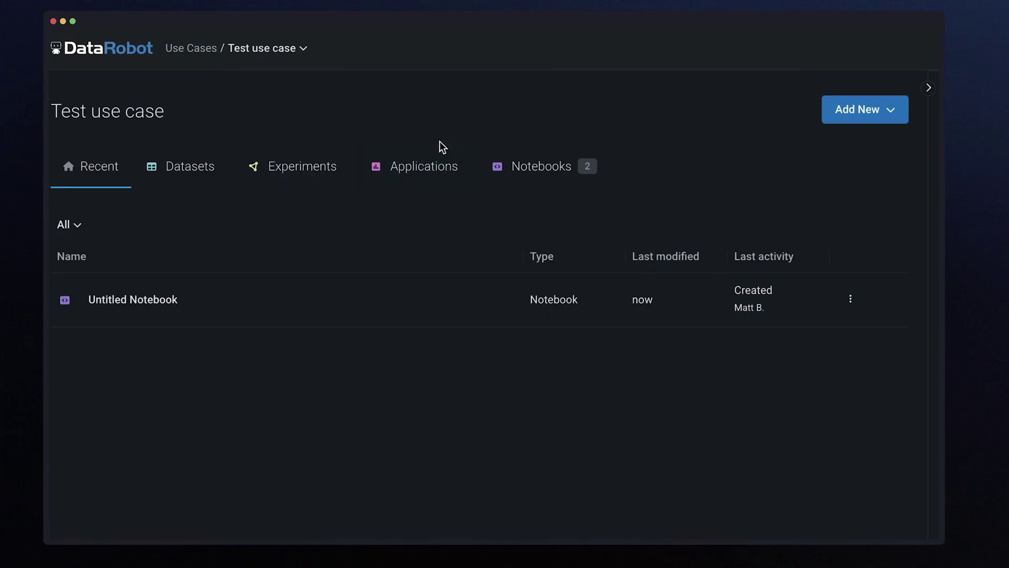
Open the Finserv demo - Fraud detection notebook down to its Snowflake session and training-table cells.
click(894, 111)
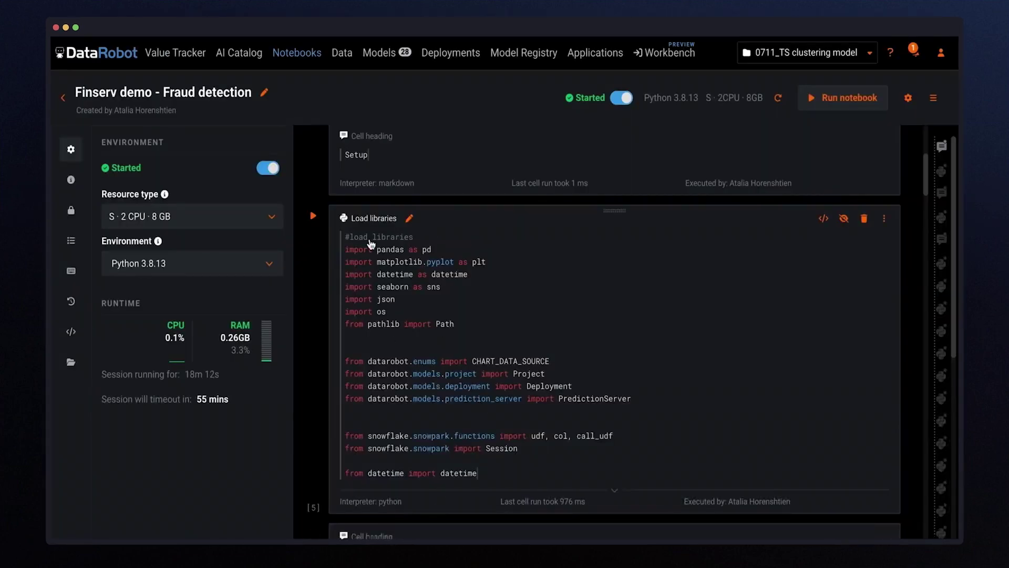
scroll(441, 334, down, 3)
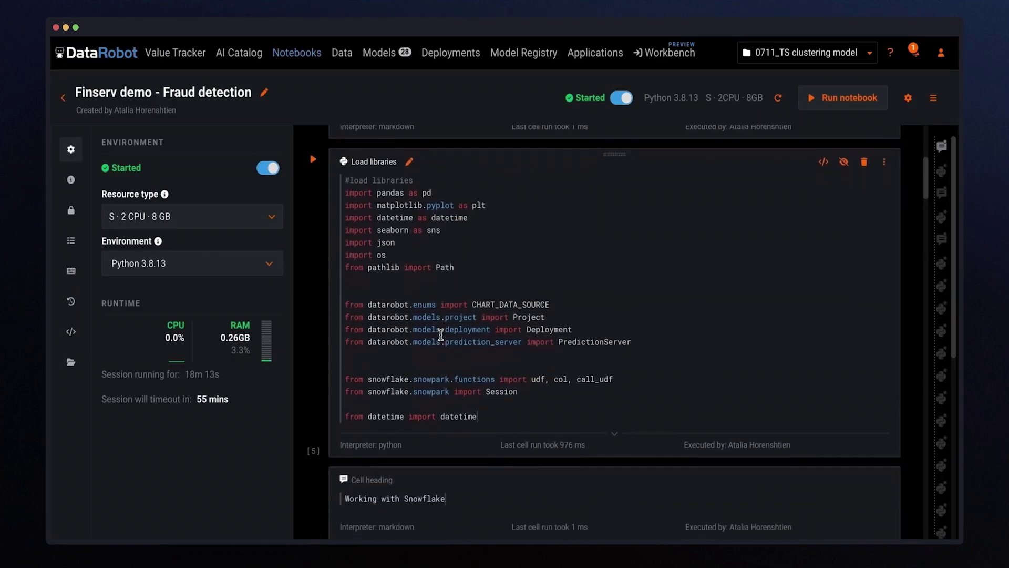
scroll(441, 335, down, 3)
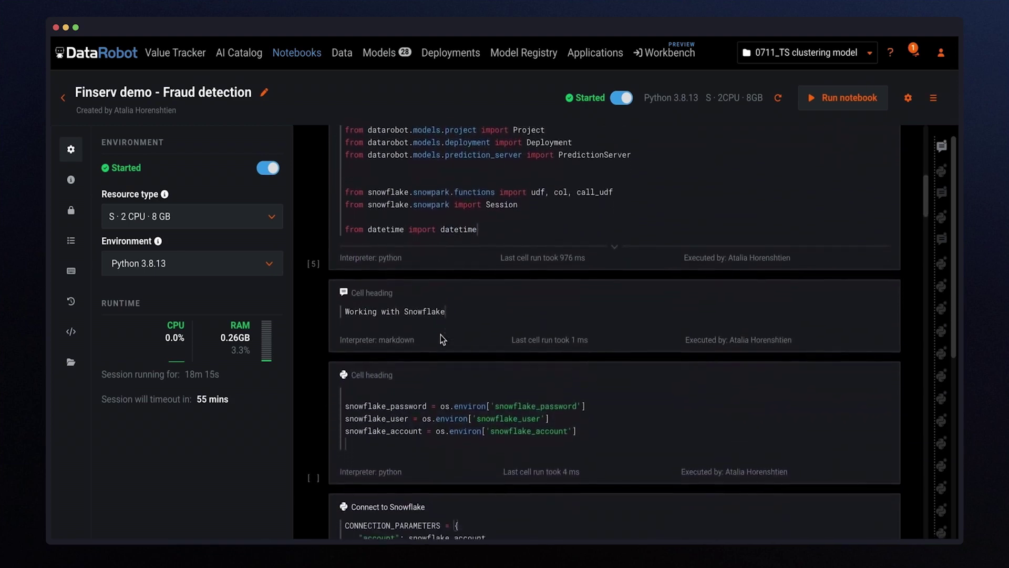
scroll(441, 335, down, 3)
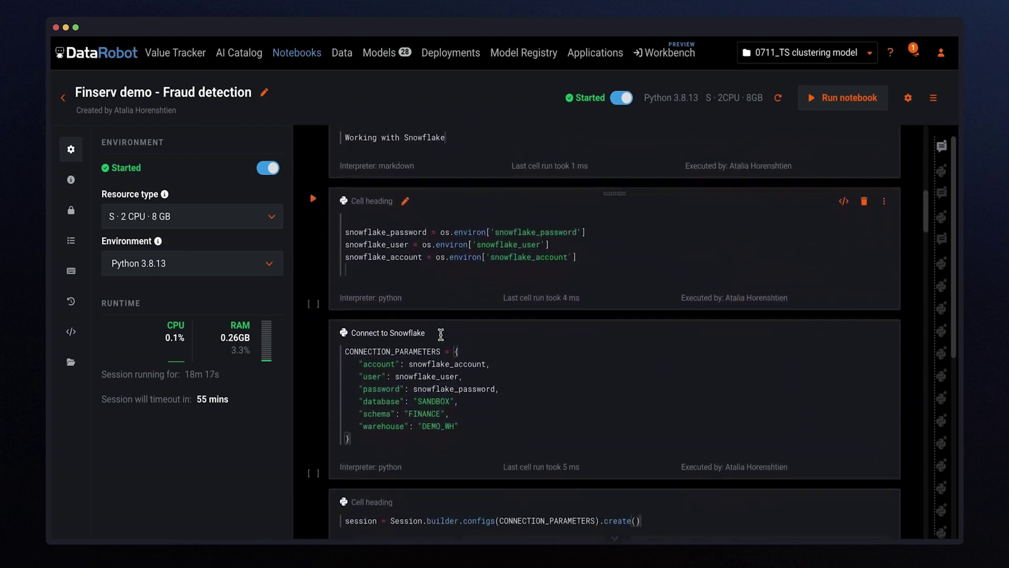
scroll(441, 337, down, 4)
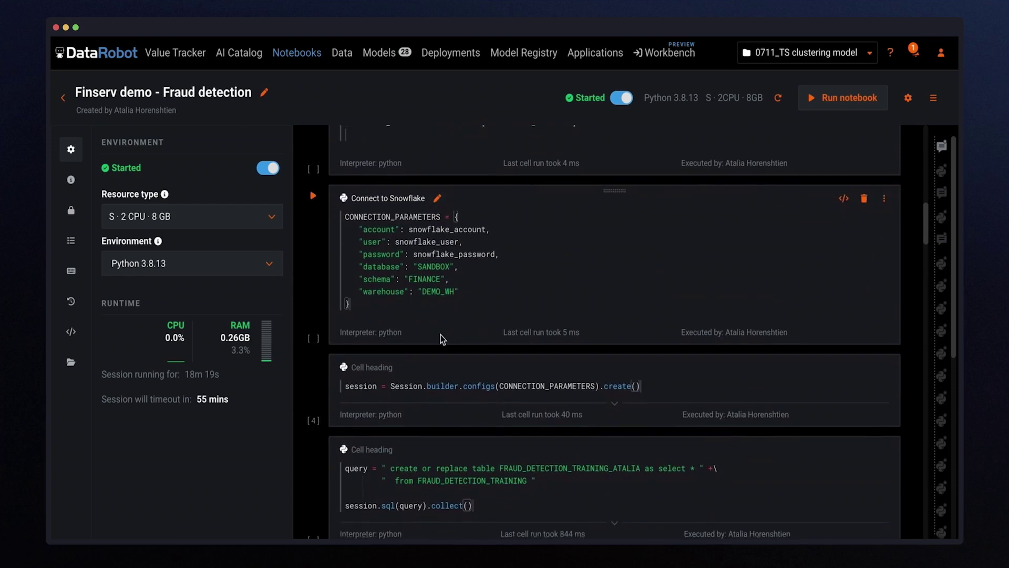
scroll(441, 335, down, 3)
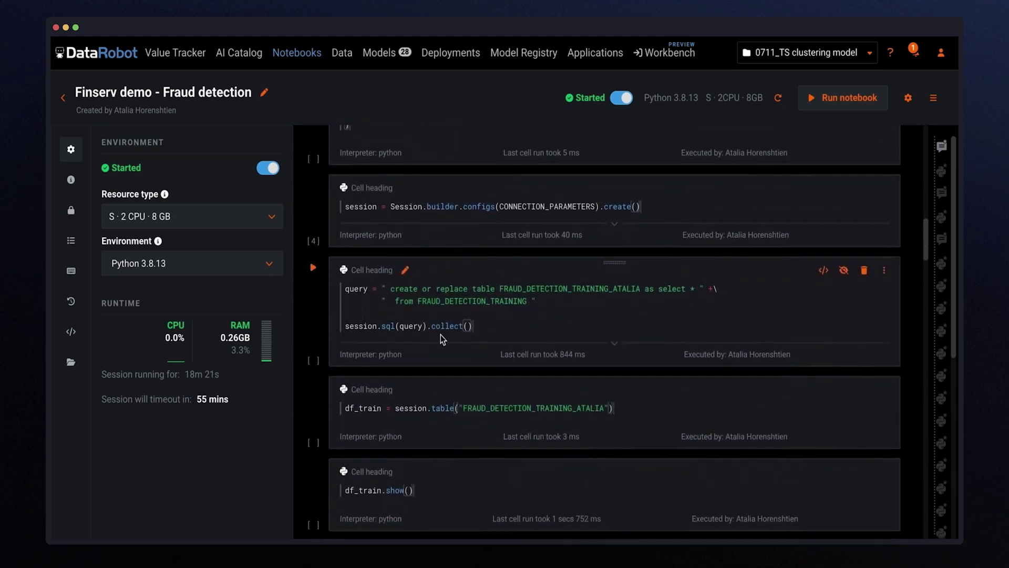
click(70, 332)
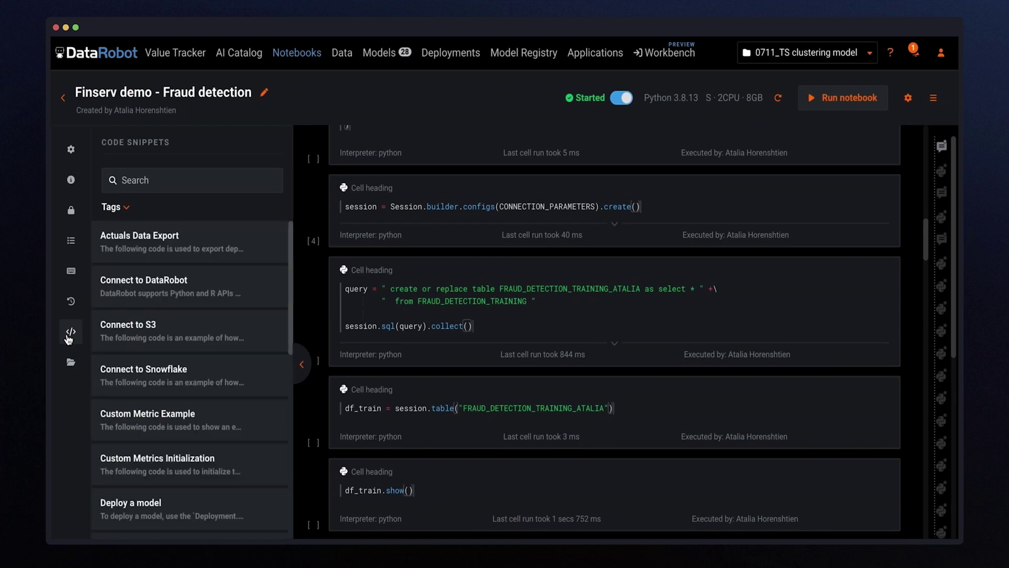
click(71, 151)
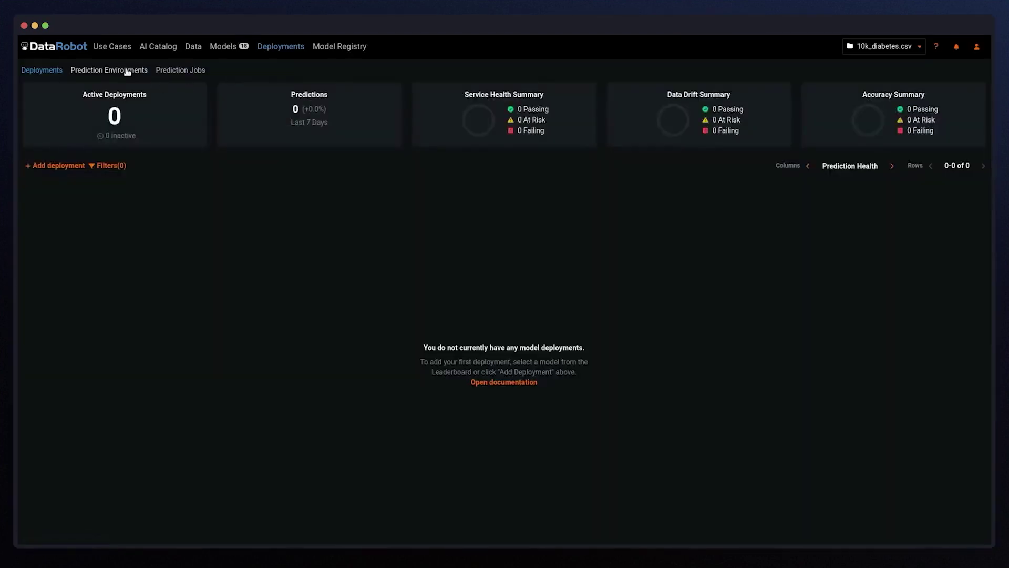
Start a new prediction environment named 'Snowflake Demo' on Snowflake, managed by DataRobot.
click(128, 72)
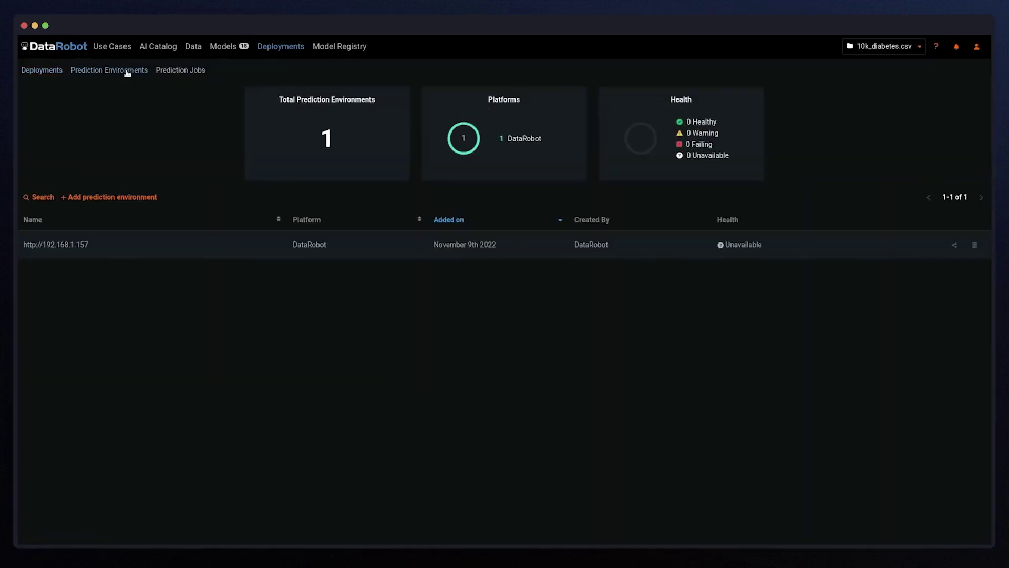
click(113, 197)
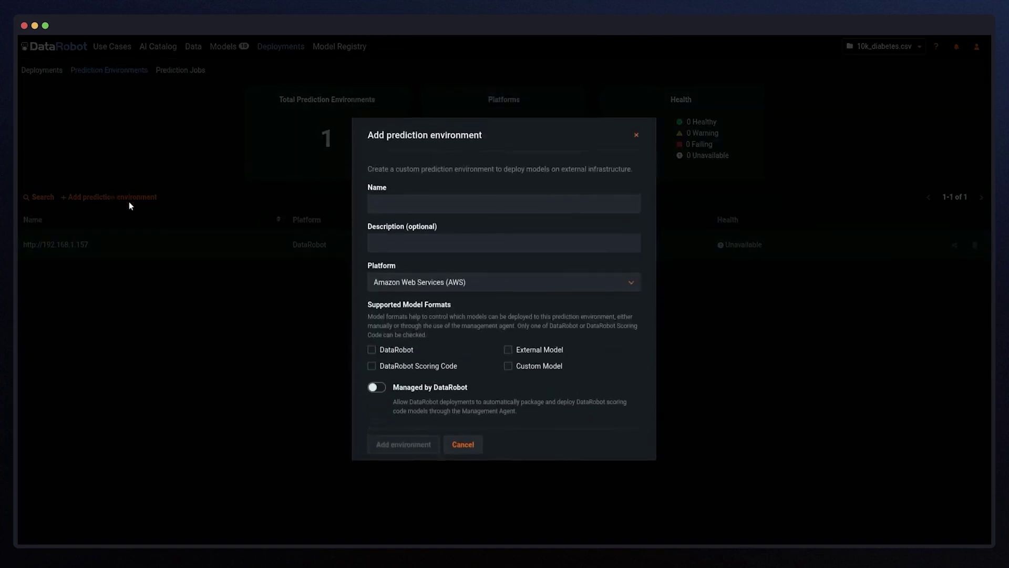
click(424, 204)
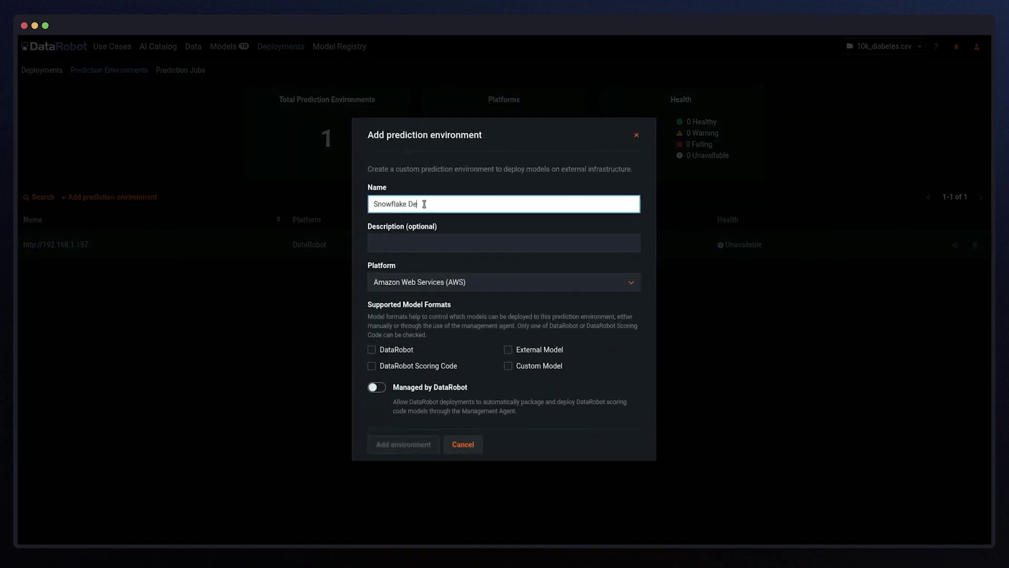
text(Snowflake Demo)
click(486, 282)
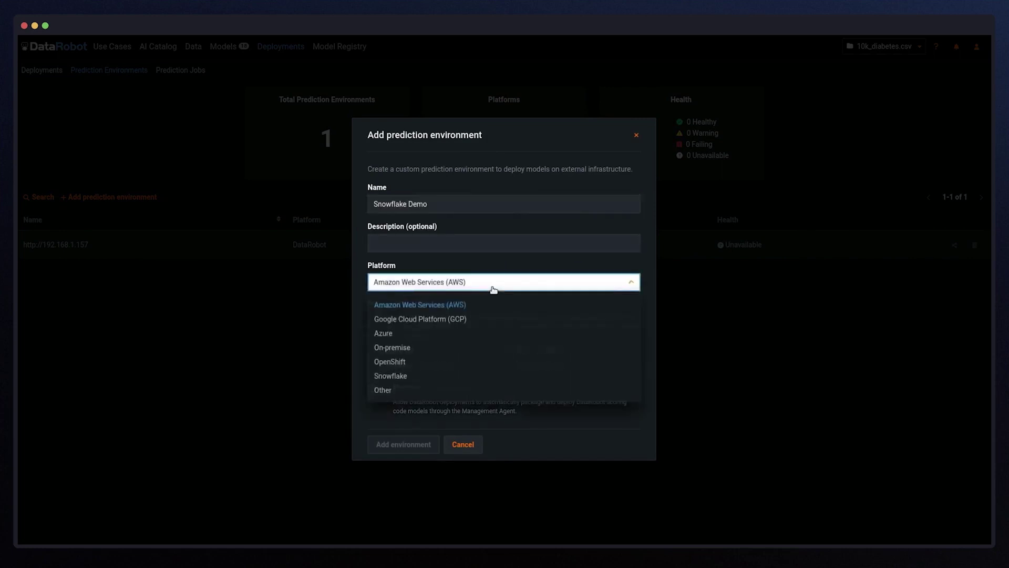
click(450, 376)
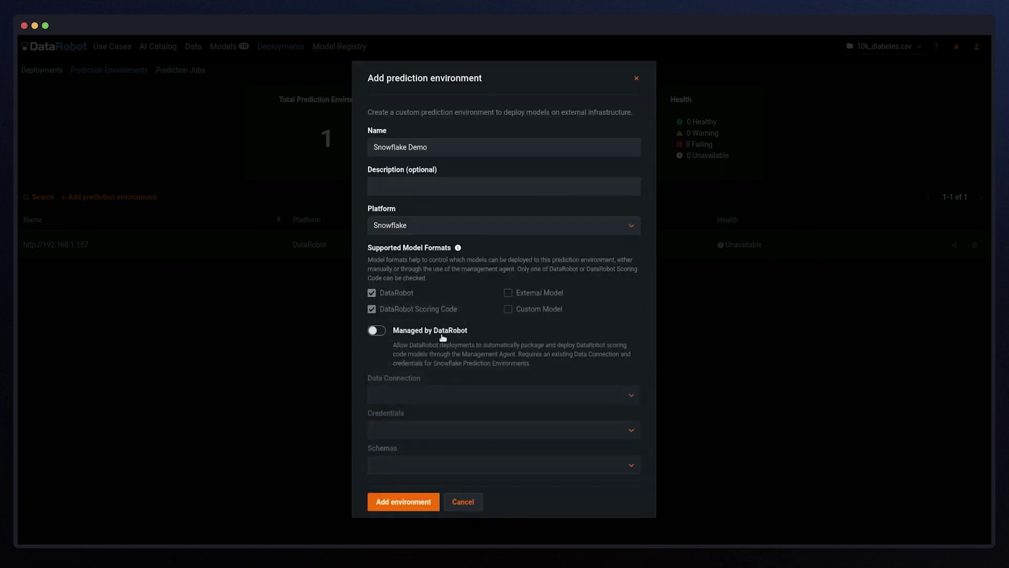
click(442, 336)
Use the Snowflake integration connection, DATAROBOT credentials and SCORING_CODE_UDF_SCHEMA schema, then add the environment.
click(457, 394)
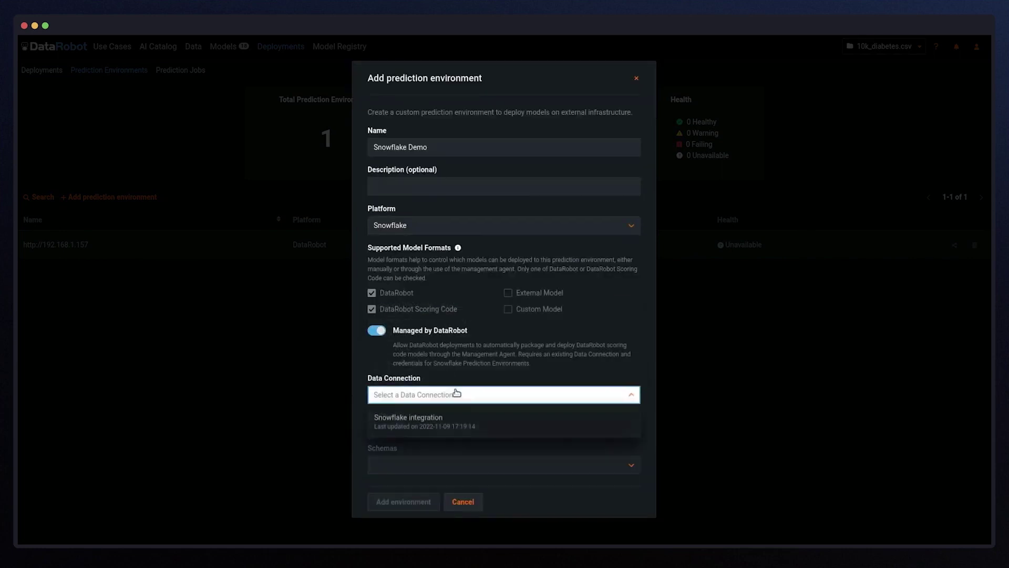
click(459, 421)
click(468, 432)
click(471, 453)
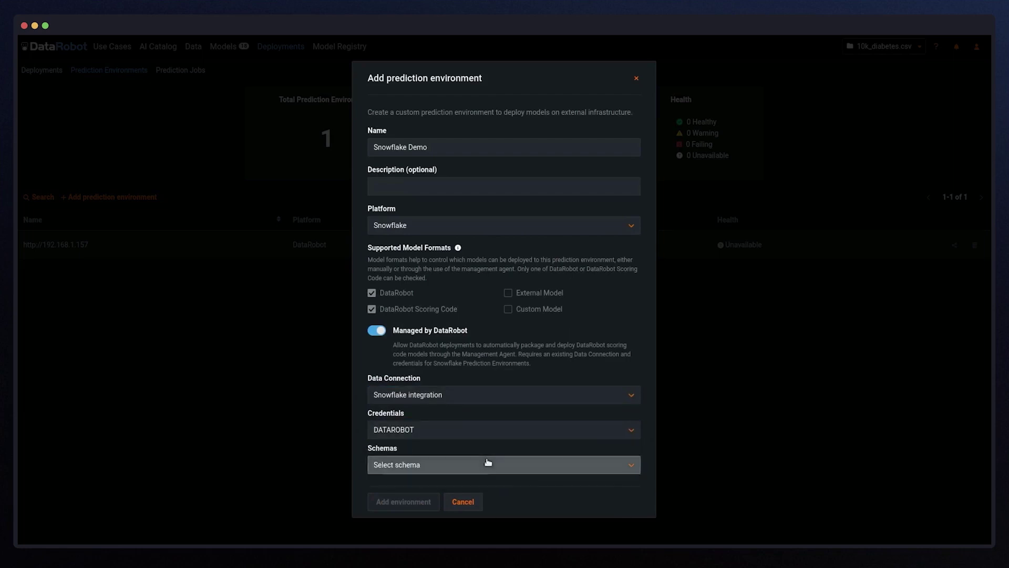
click(486, 467)
click(478, 486)
click(403, 501)
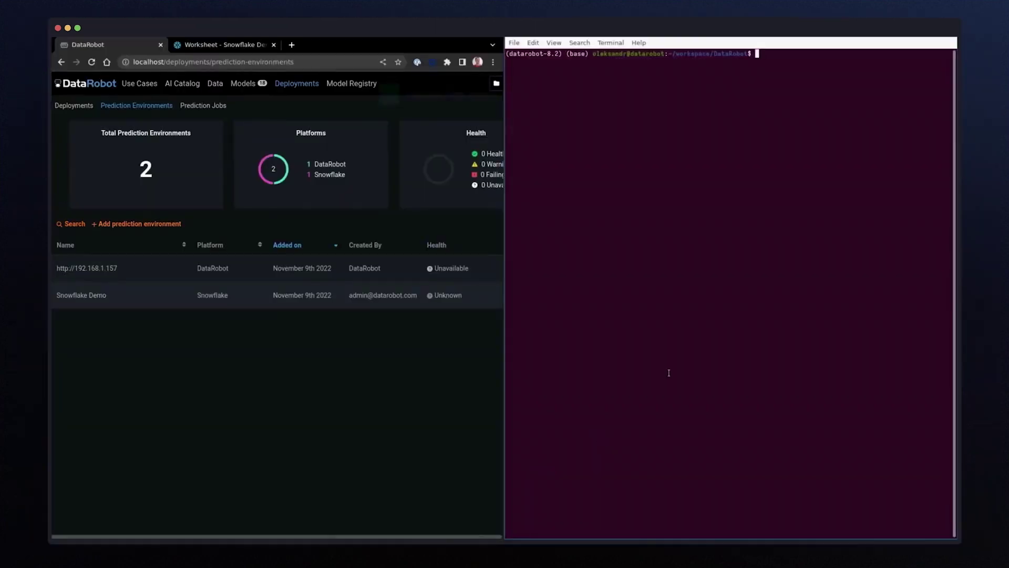
List all pods by recalling and running 'kubectl get pods -A' from shell history.
key(ctrl+r)
text(kube)
key(ctrl+r)
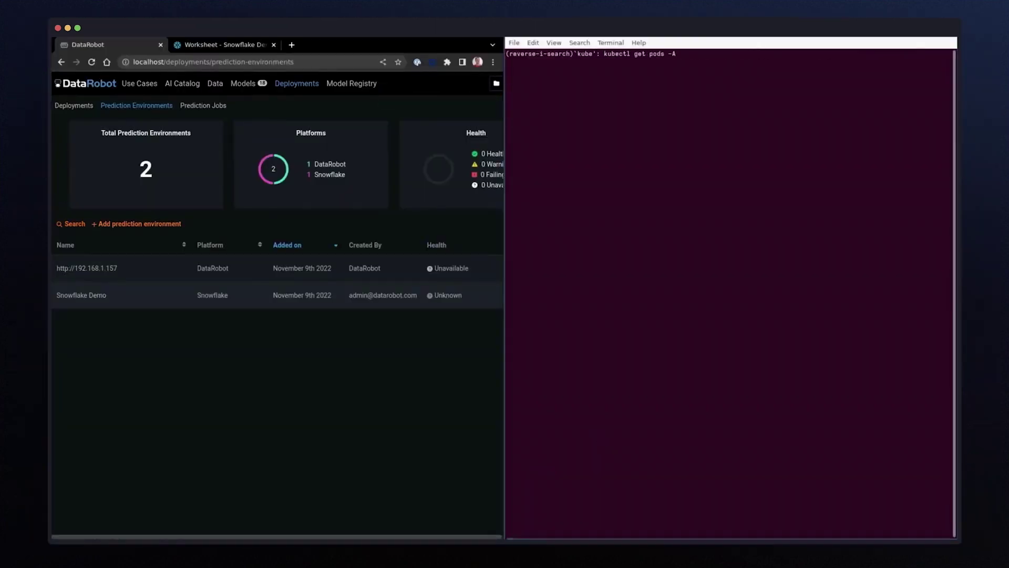
key(Return)
Stream the management agent pod's logs with kubectl logs -f until Snowflake Demo reports healthy.
double_click(669, 266)
key(ctrl+c)
text(kubectl logs -f)
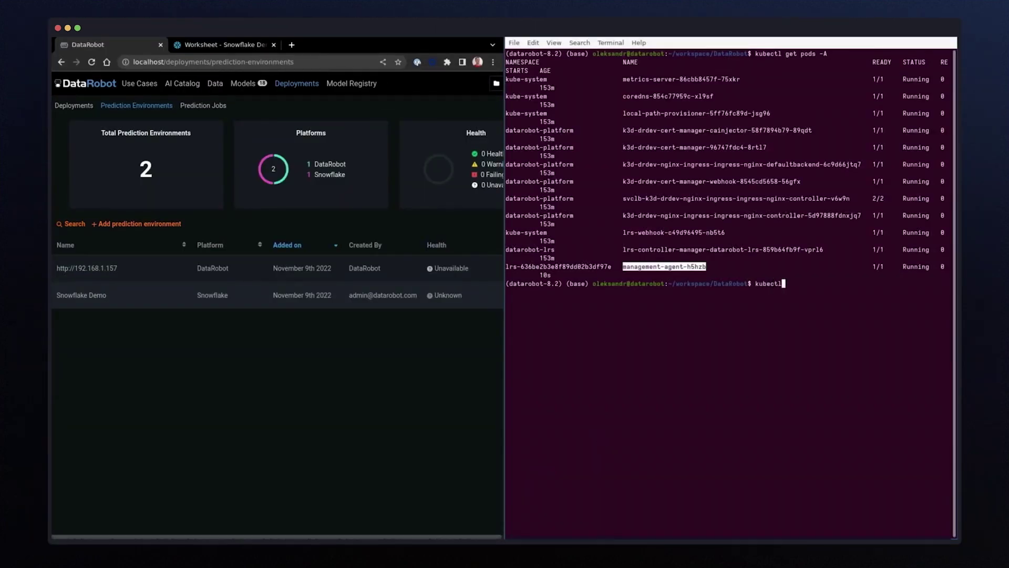
middle_click(669, 266)
text(-n)
double_click(558, 266)
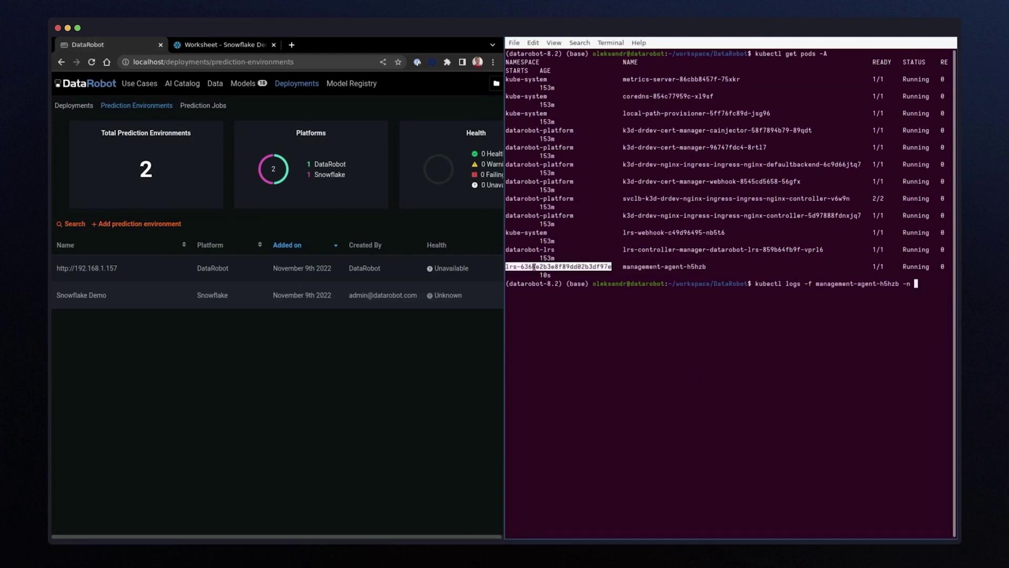
middle_click(558, 267)
key(Return)
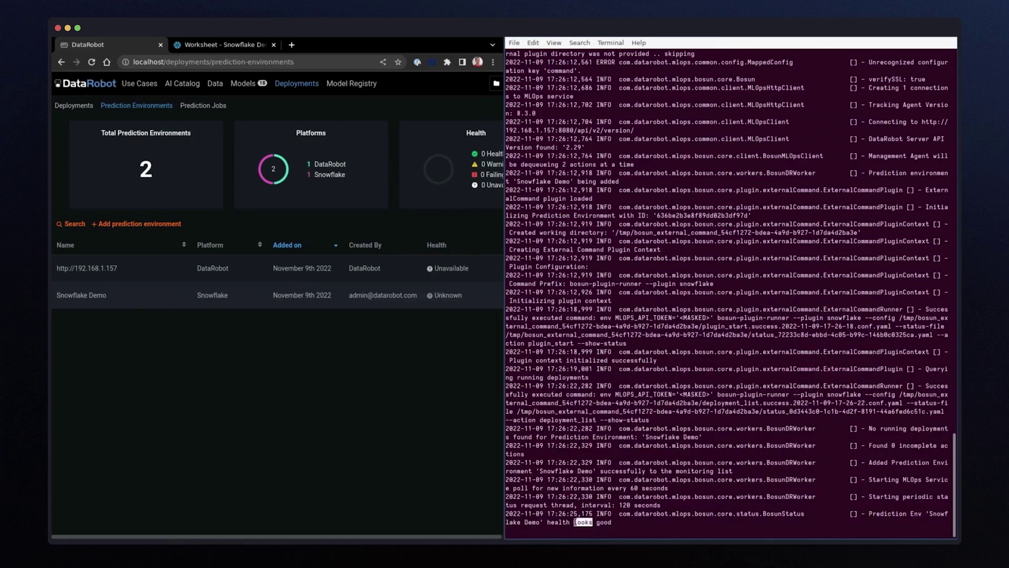
triple_click(584, 517)
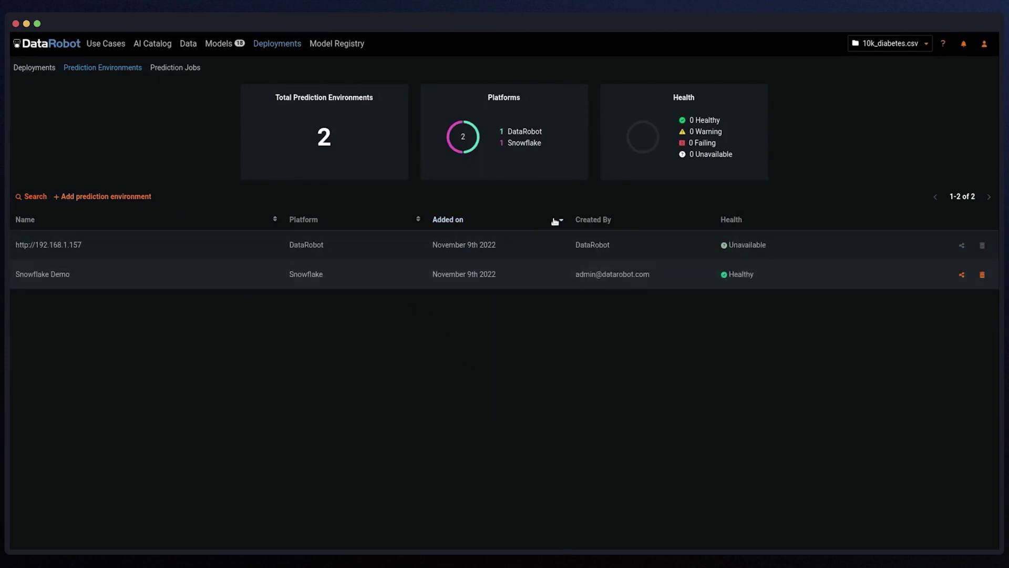
Start deploying the gradient boosted trees package from Model Registry's Model Packages list.
mouse_move(725, 276)
click(334, 44)
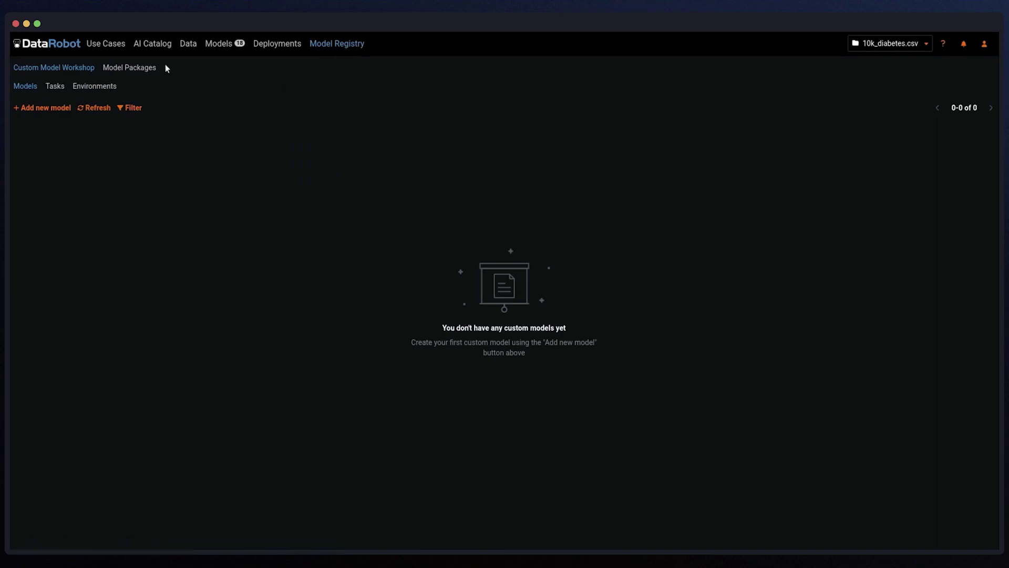
click(147, 67)
click(164, 141)
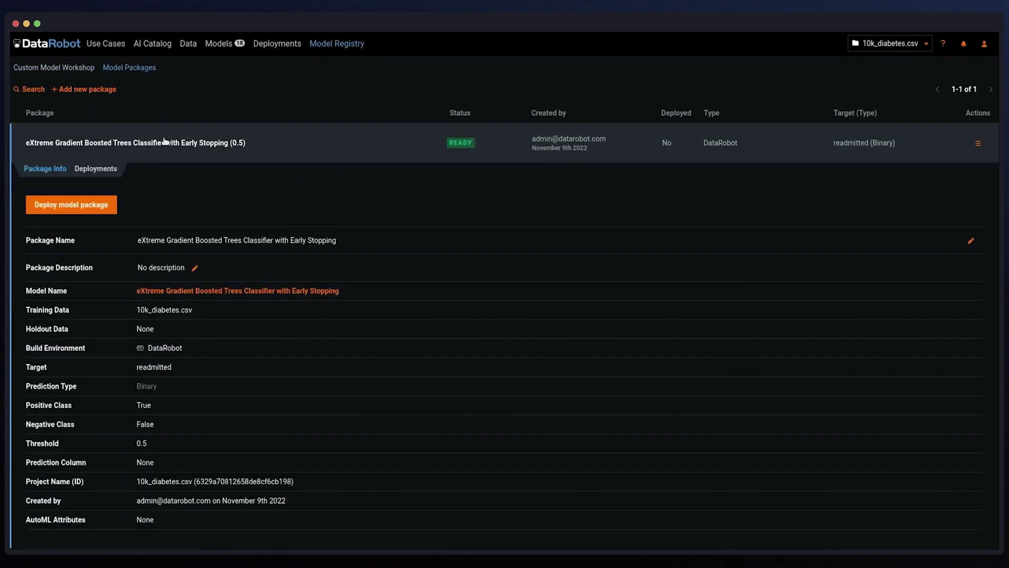
click(83, 206)
Target Snowflake with the Snowflake Demo environment and continue to the deployment importance review.
click(502, 295)
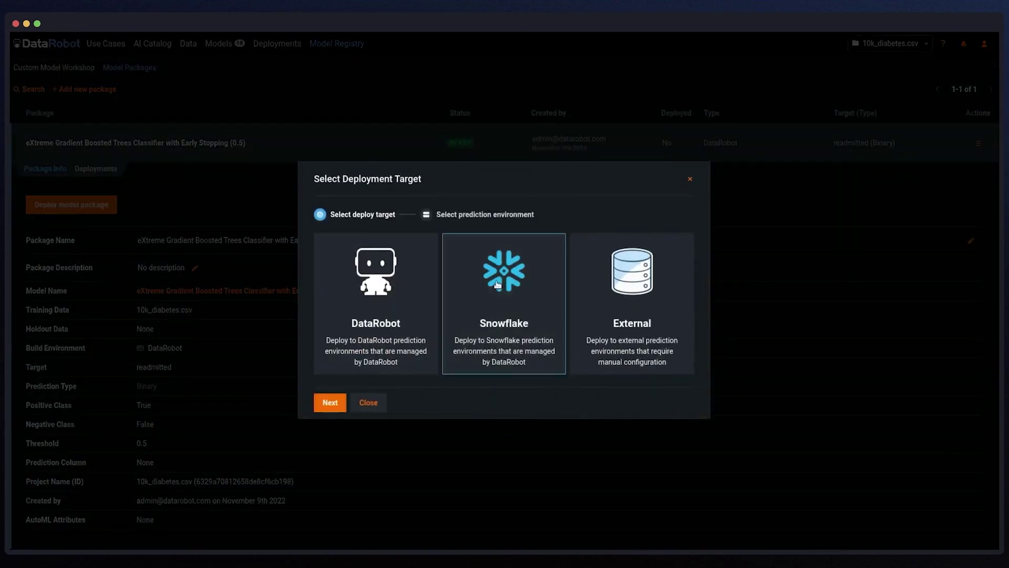
click(327, 403)
click(391, 252)
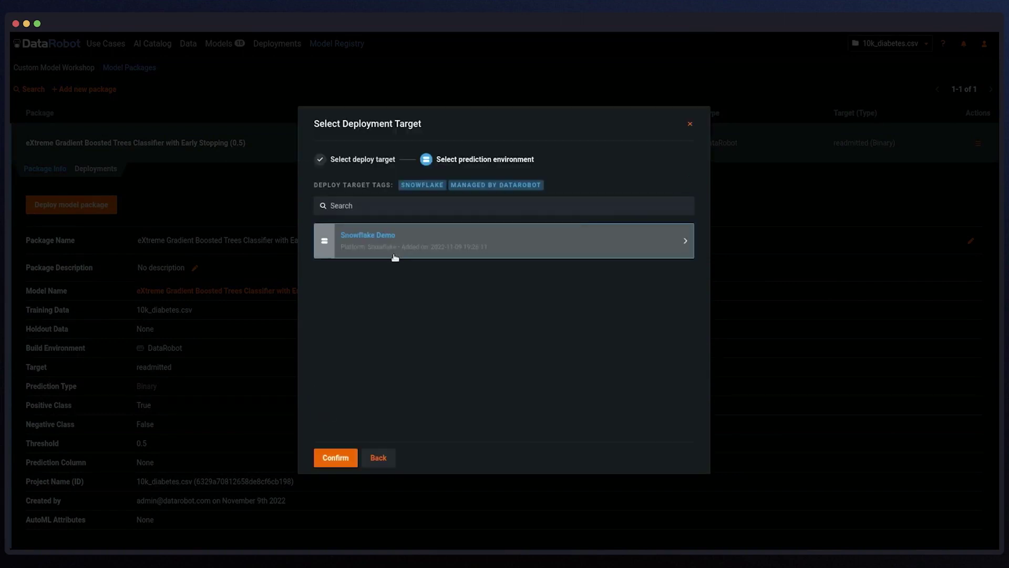
click(336, 457)
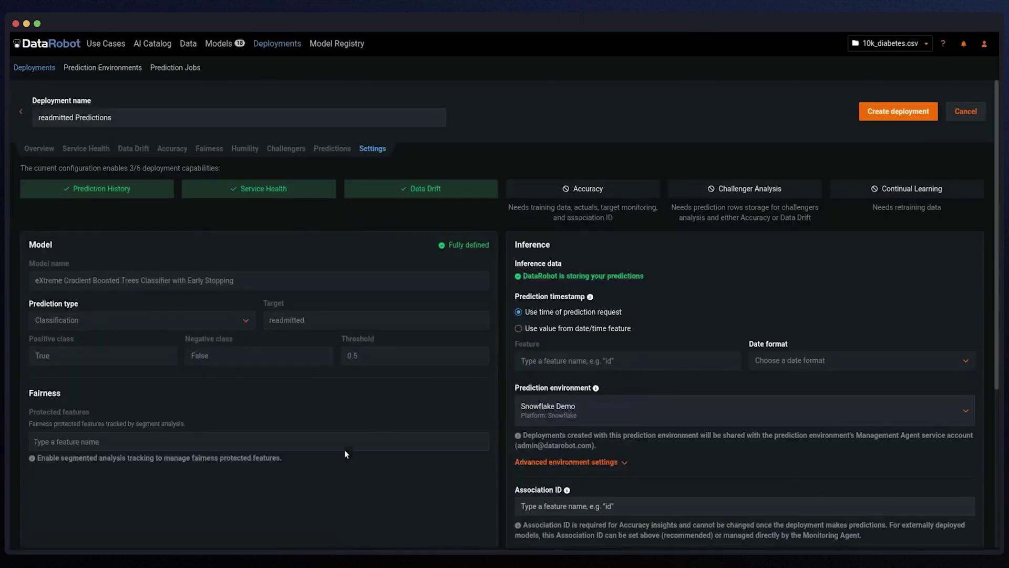
click(902, 112)
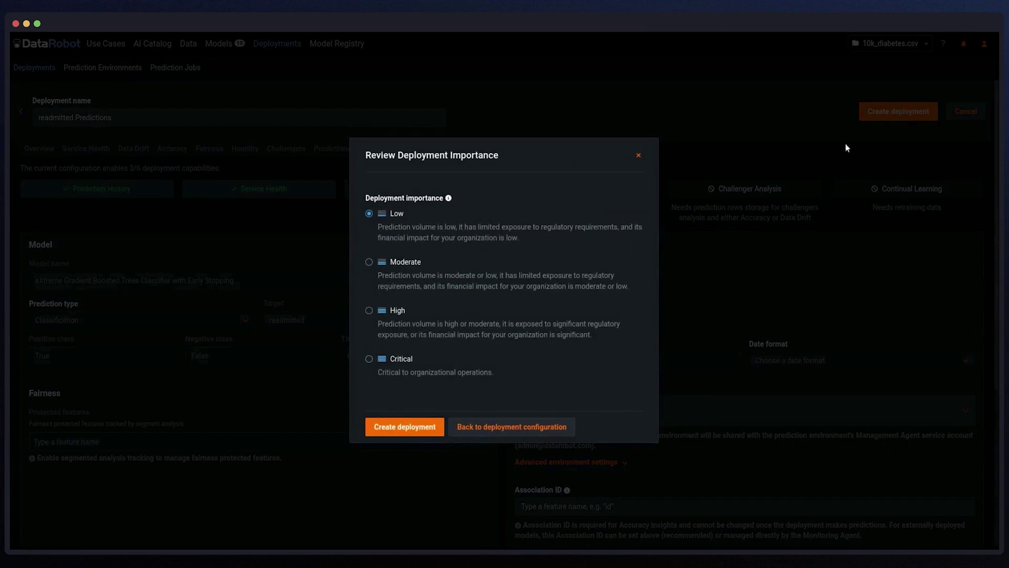
Create the Low-importance deployment and paste its Portable Predictions scoring SQL into the Snowflake Demo worksheet.
click(413, 427)
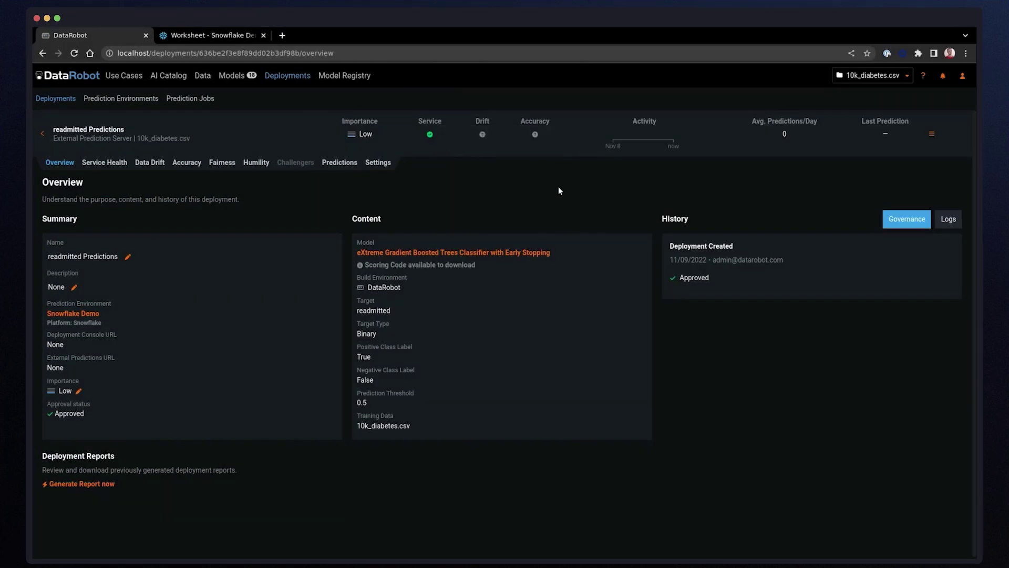
click(347, 163)
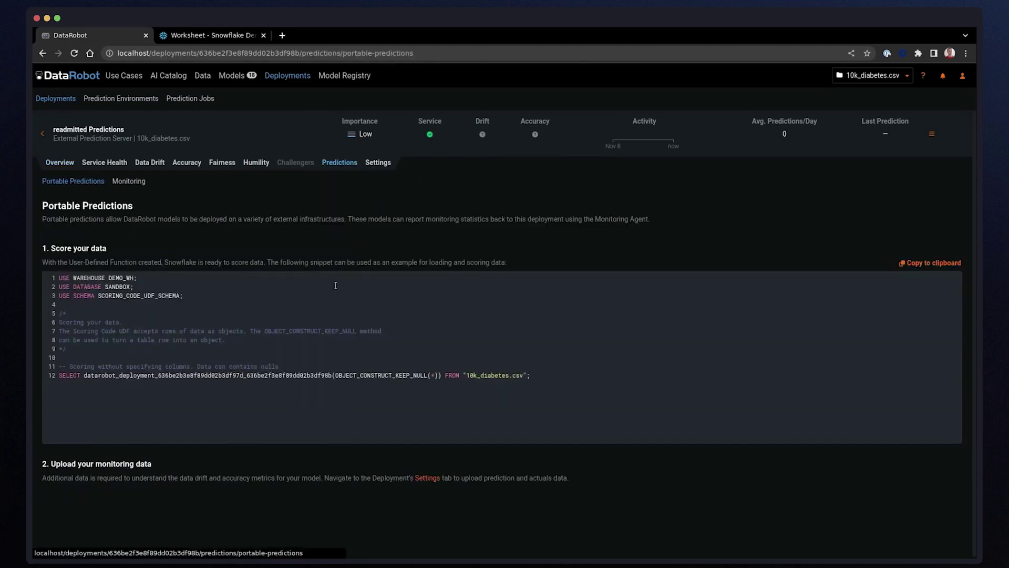
click(318, 337)
key(ctrl+a)
key(ctrl+c)
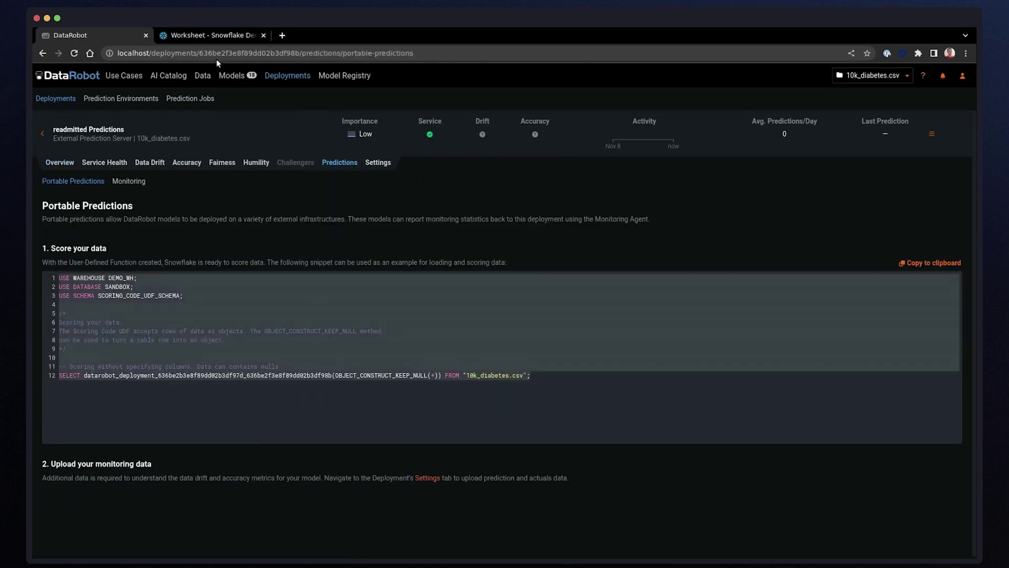
click(213, 36)
key(ctrl+v)
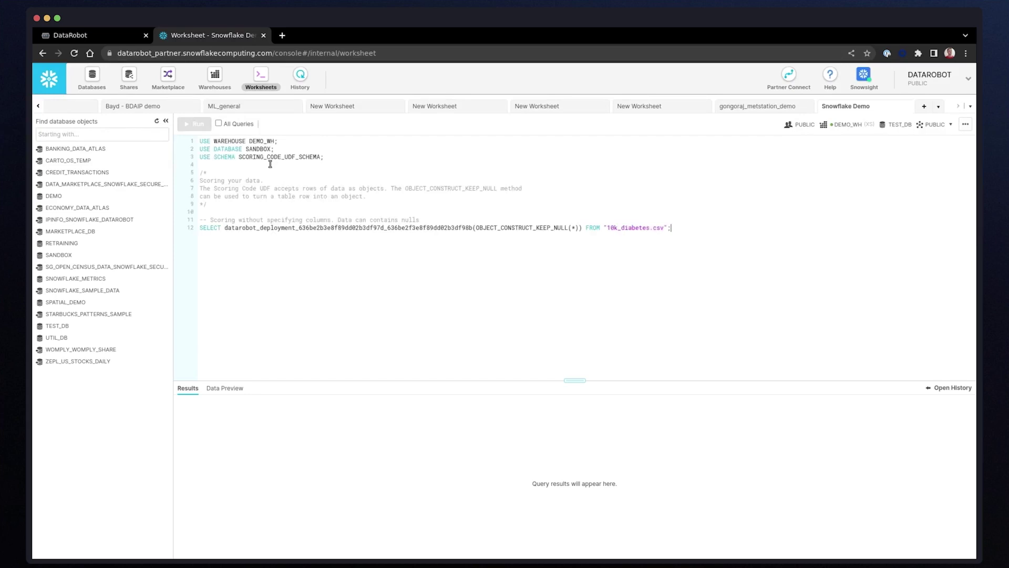
Run all four worksheet queries to score 10k_diabetes.csv and enlarge the results pane.
click(223, 125)
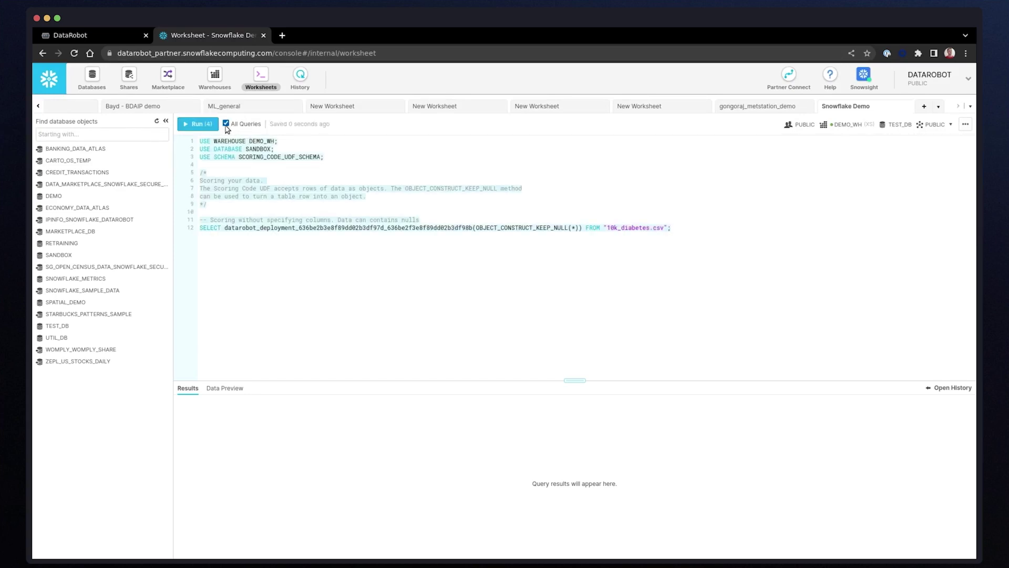
click(199, 125)
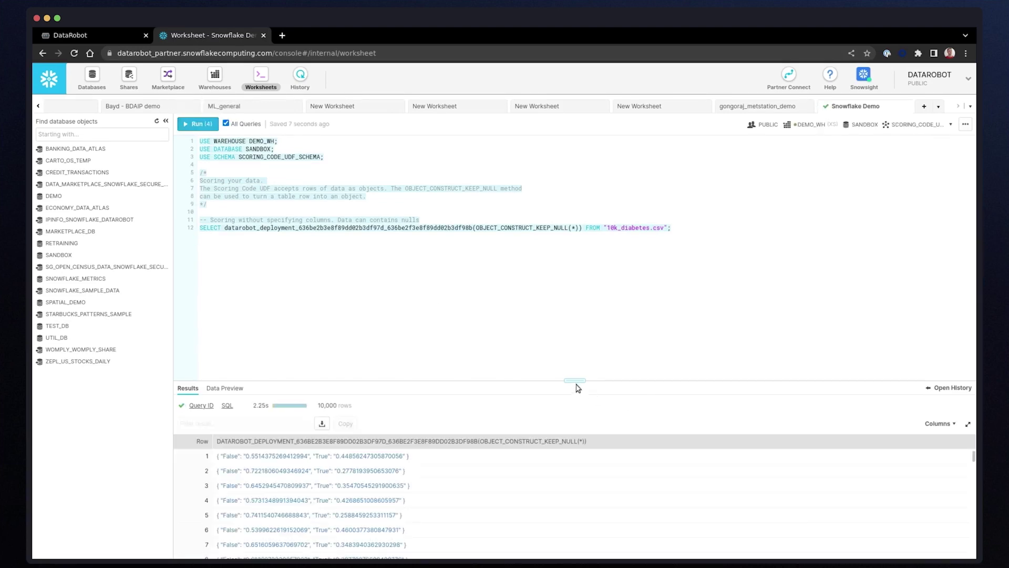
drag(574, 380, 592, 261)
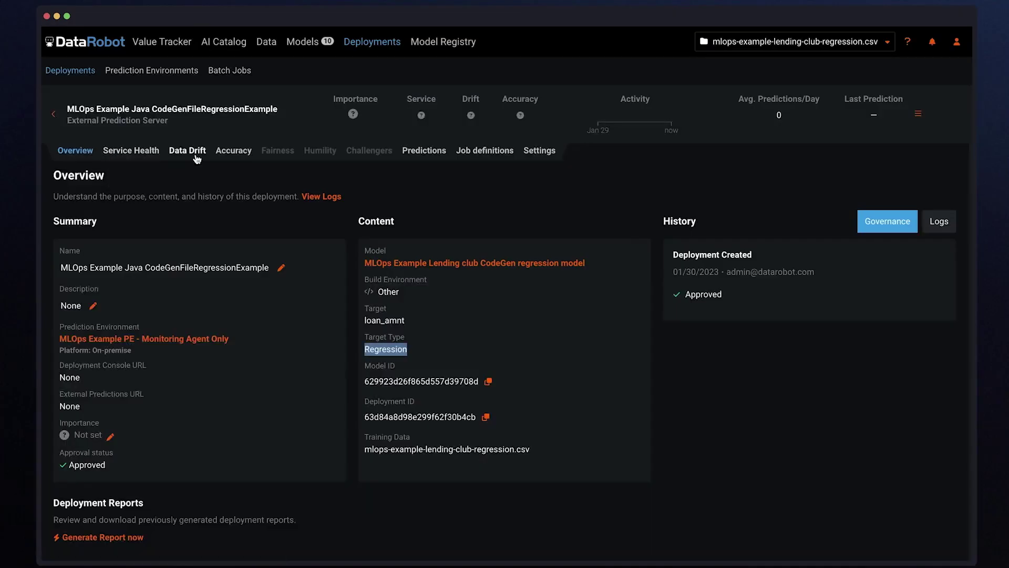
click(198, 152)
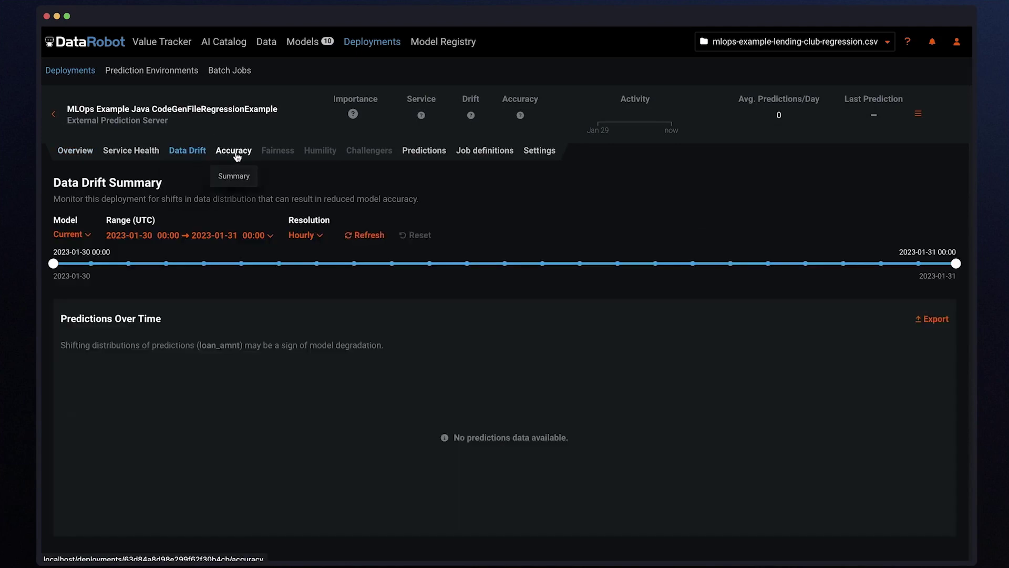
Check the deployment's Accuracy page, then go to its Job Definitions page.
click(244, 154)
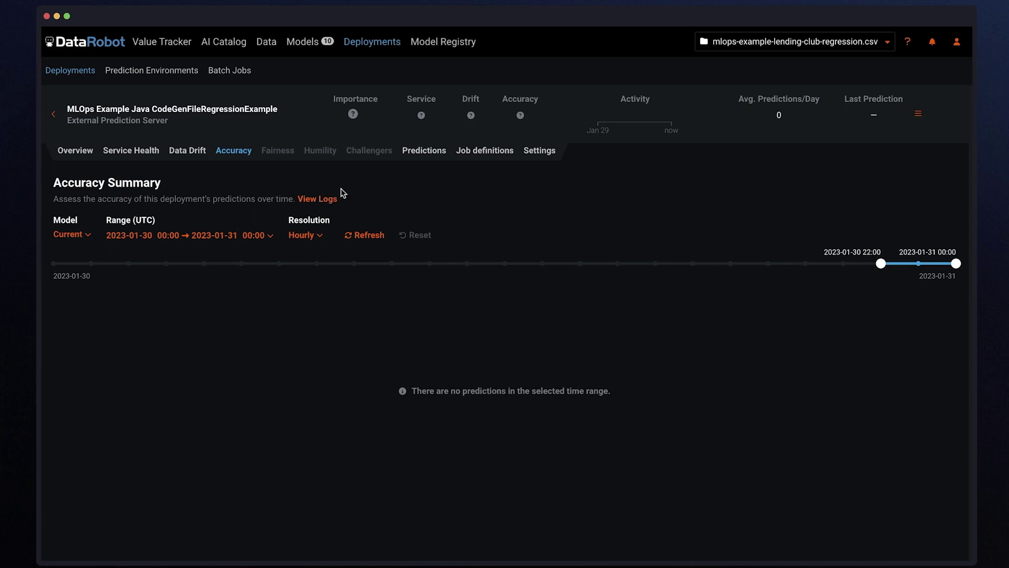
click(468, 149)
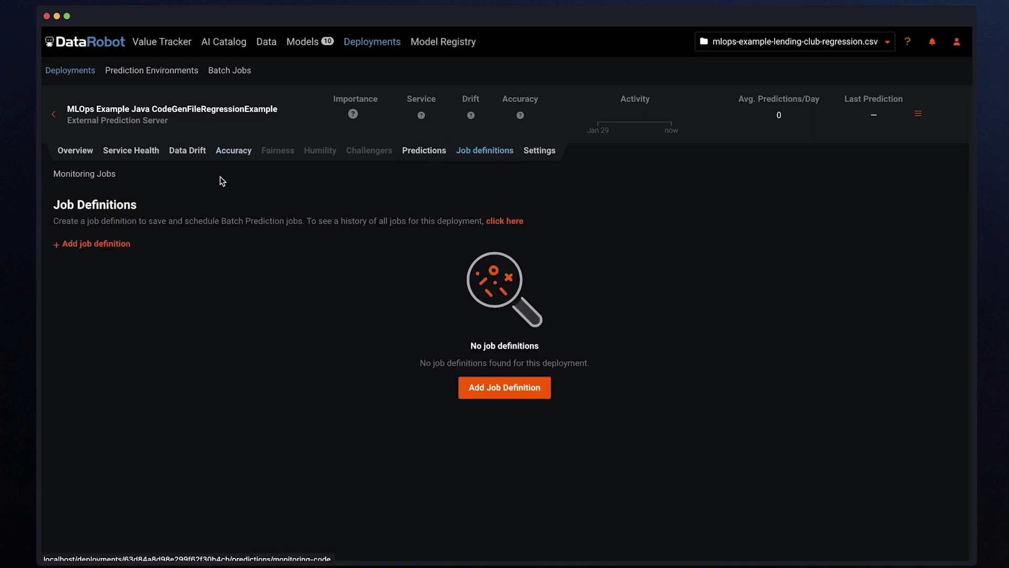
Add a new monitoring job definition named 'test1'.
click(84, 175)
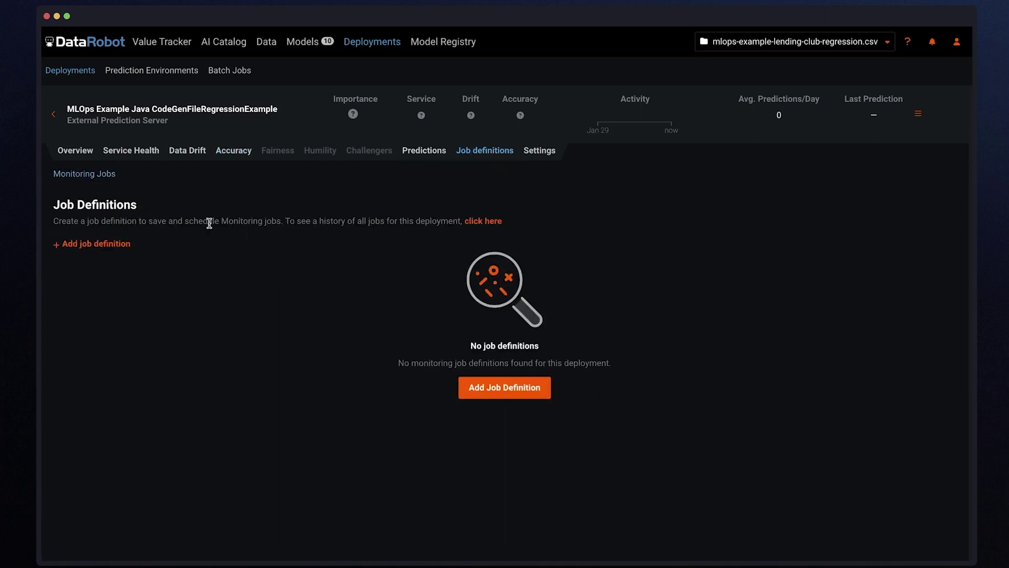
click(496, 391)
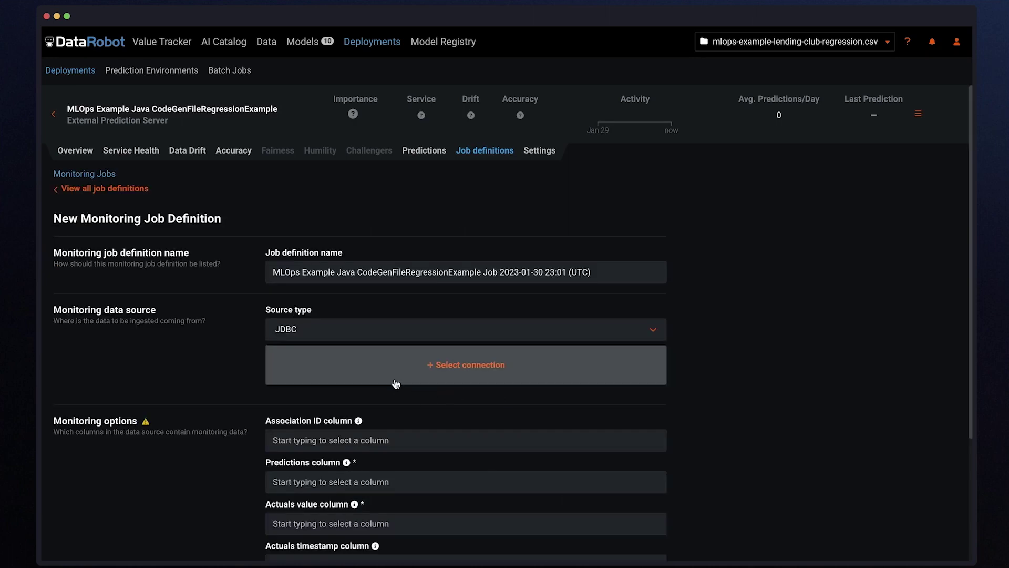
scroll(396, 383, down, 3)
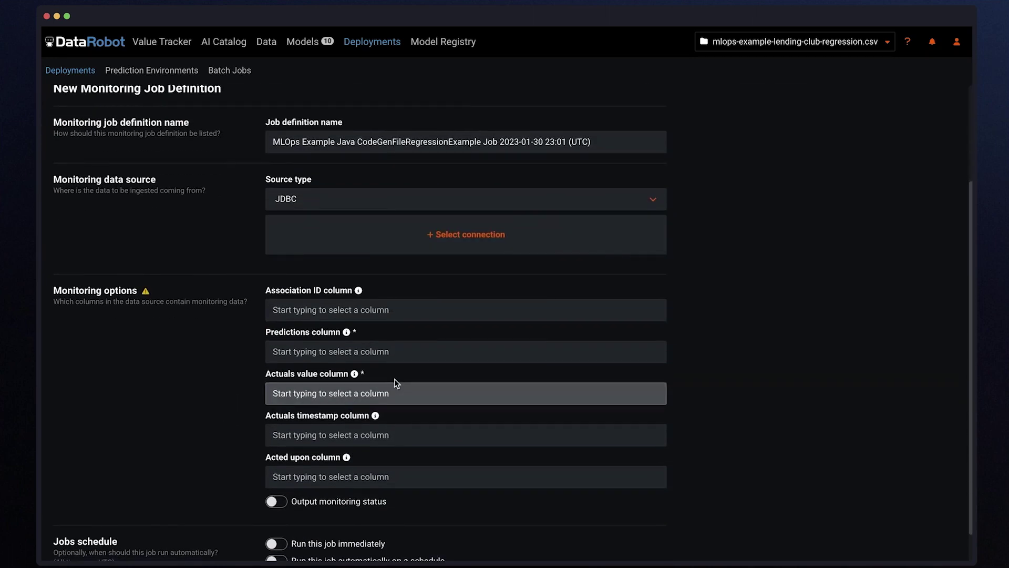
scroll(396, 383, up, 1)
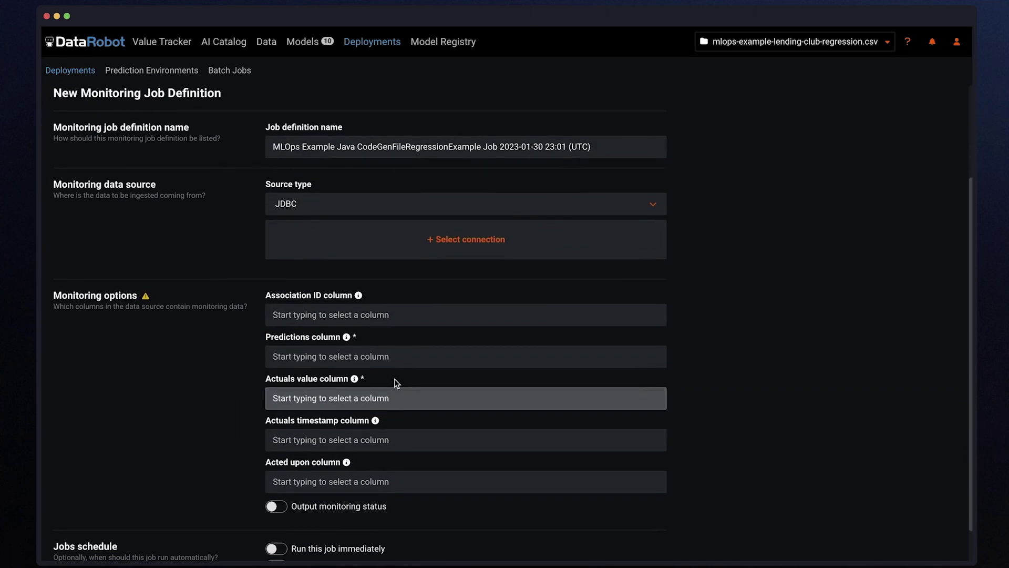
triple_click(449, 150)
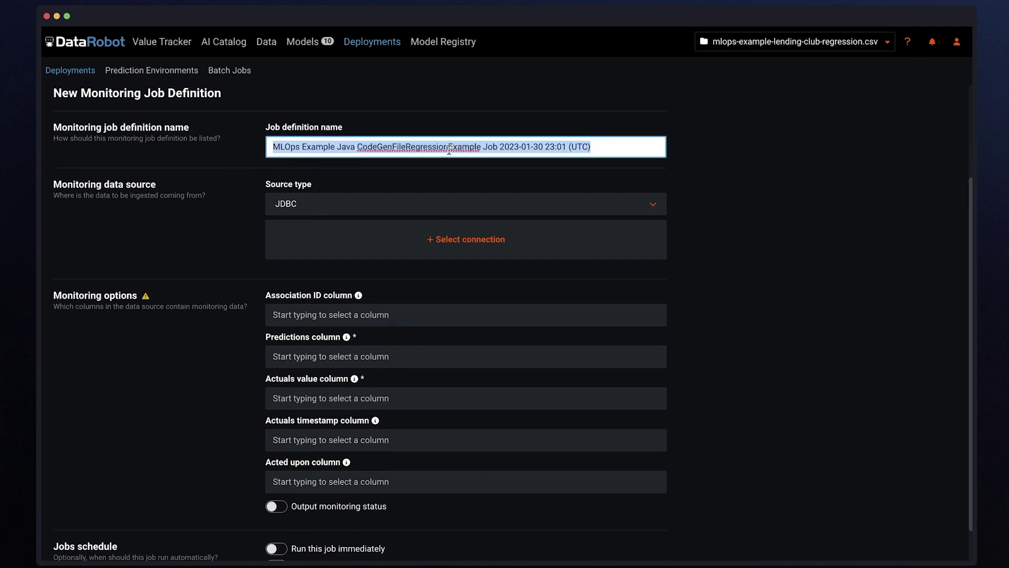
text(test1)
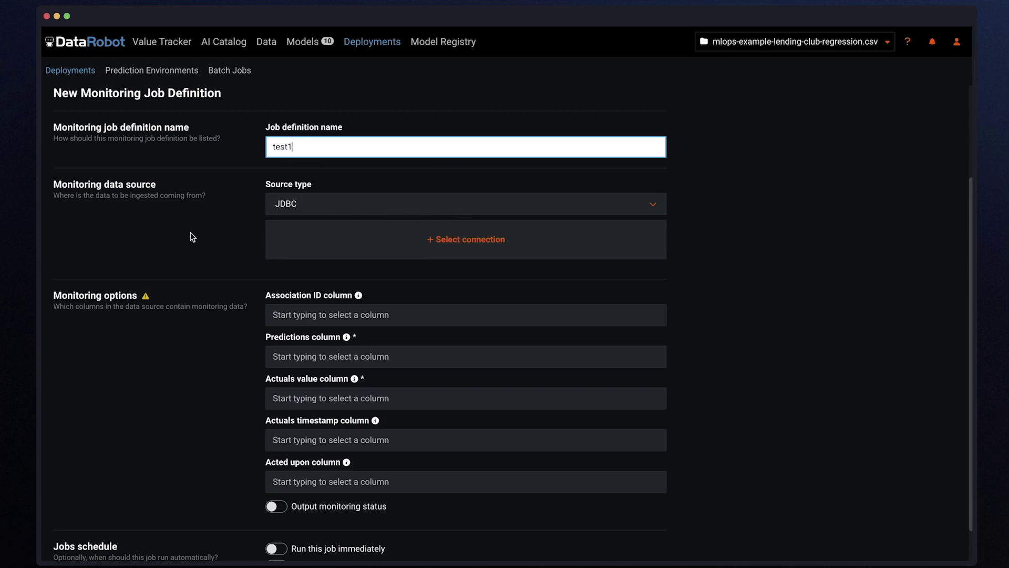
Set its source to the lending_club_regresion table through the snowflake_conn connection and save.
click(348, 250)
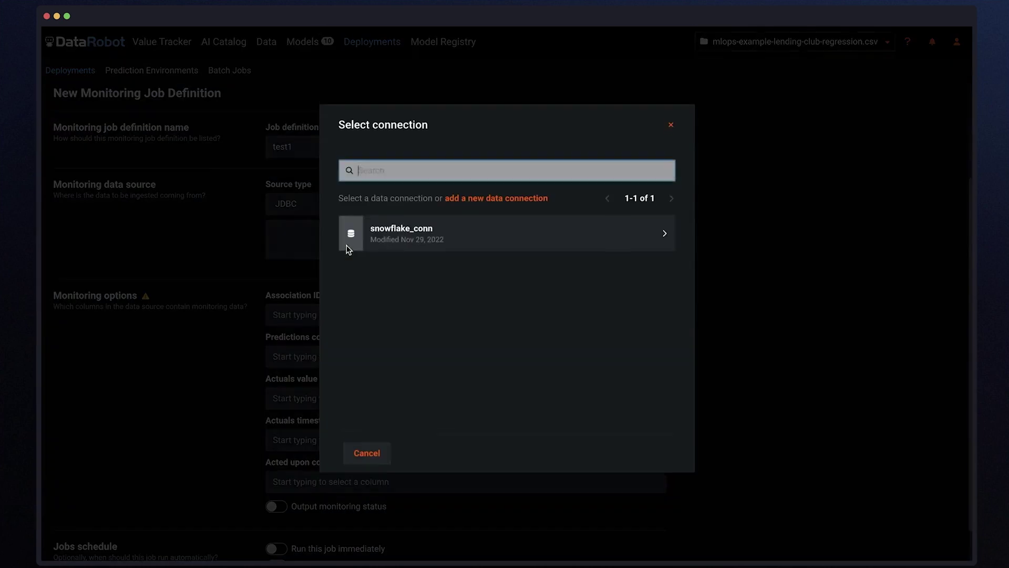
click(393, 248)
click(395, 255)
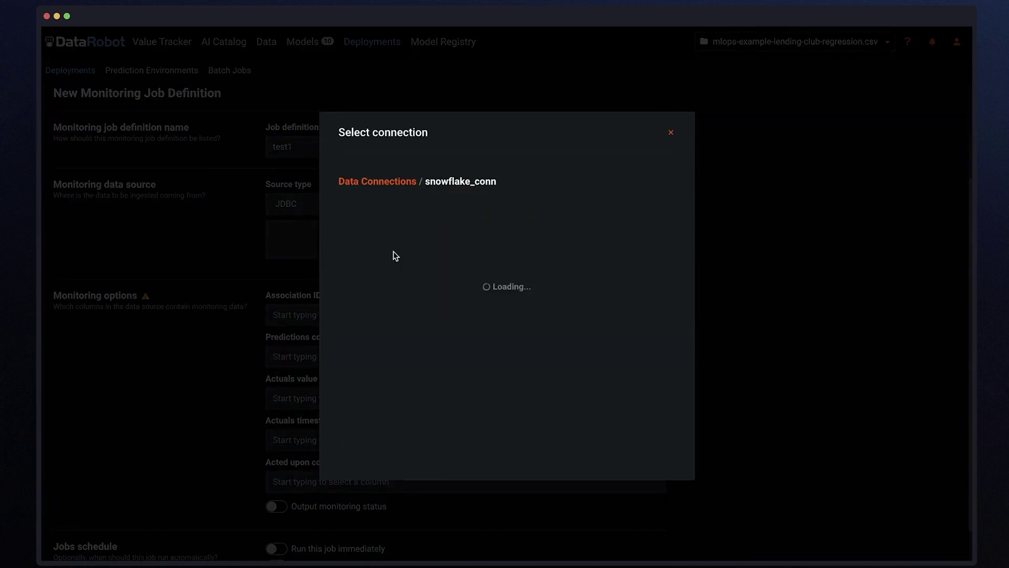
click(439, 252)
text(lending_club_regresion)
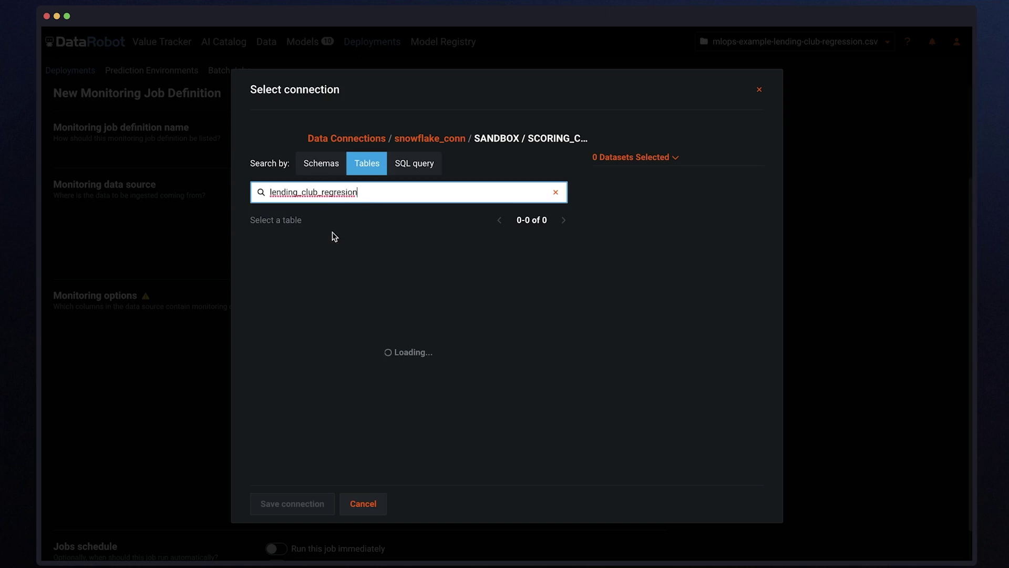
click(376, 238)
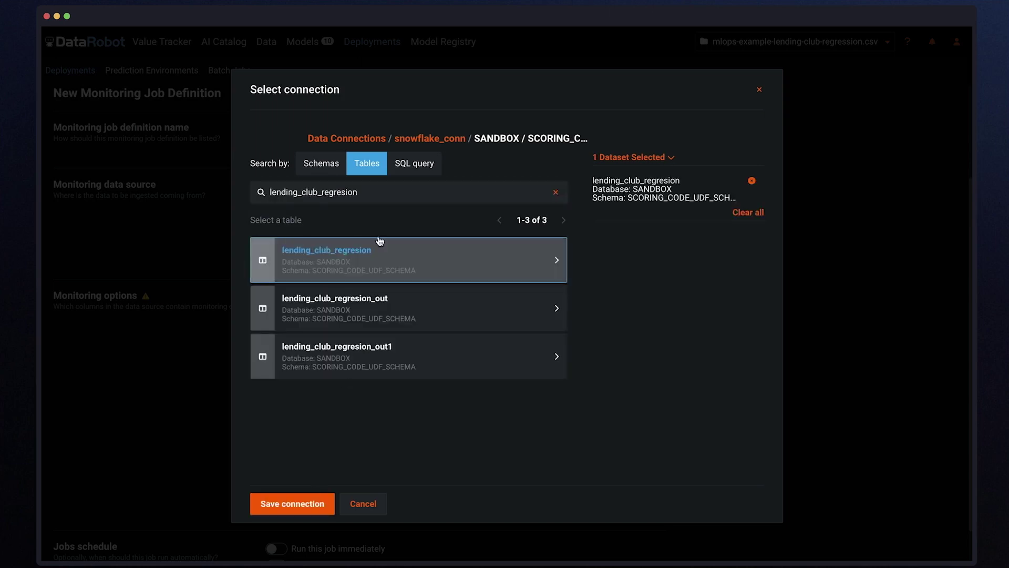
click(290, 504)
Map id as the association ID column and PREDICTION as the predictions column.
scroll(366, 293, down, 2)
click(313, 272)
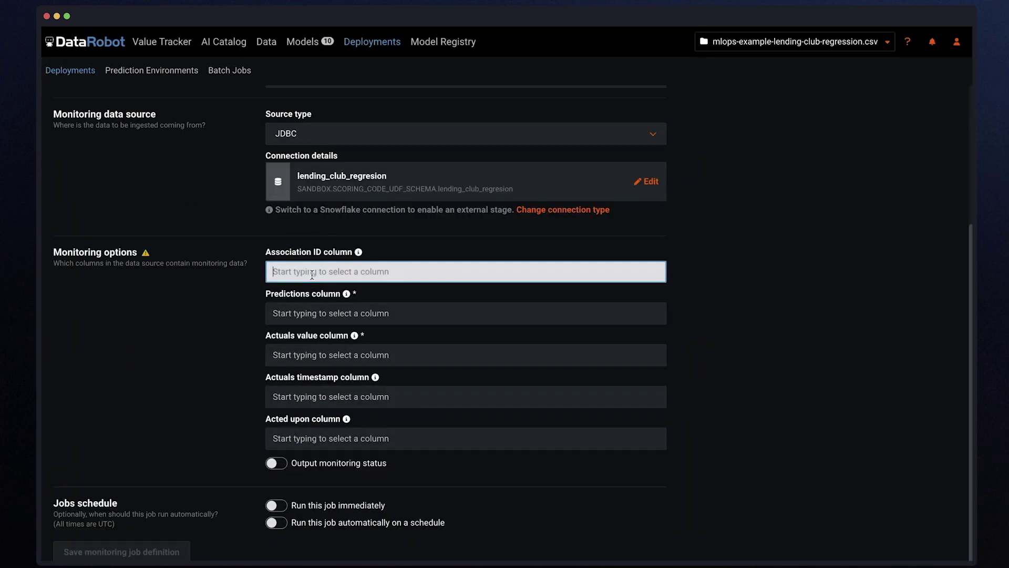
text(id)
click(307, 307)
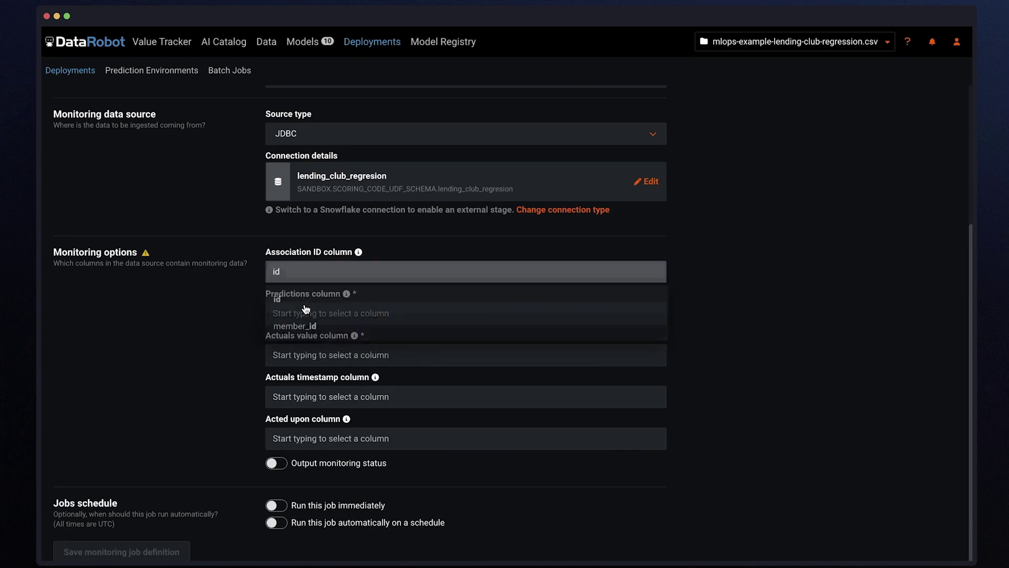
click(293, 313)
text(PRE)
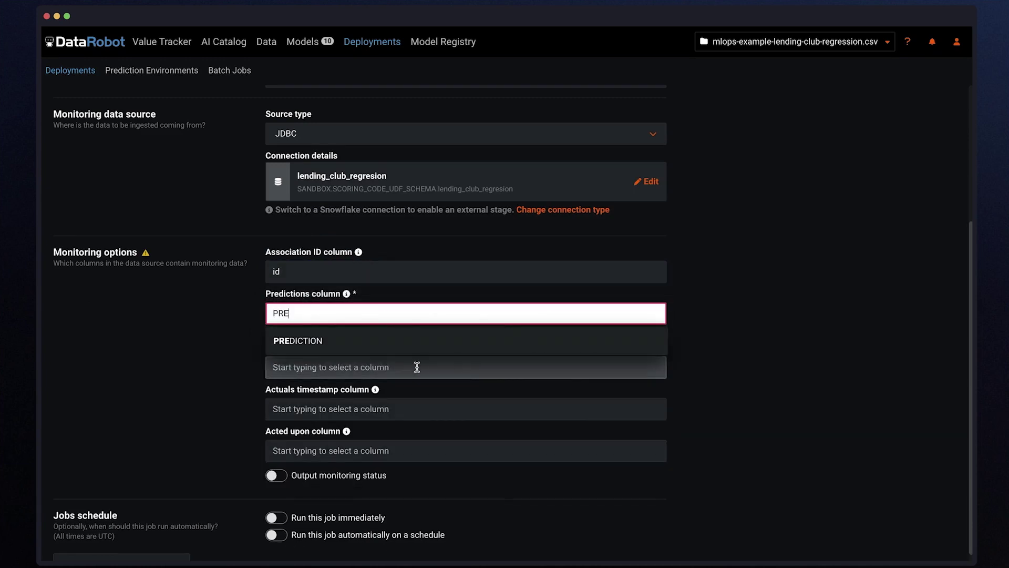
click(338, 341)
Set loan_amnt as the actuals column, then save job test1 and run it immediately.
click(312, 356)
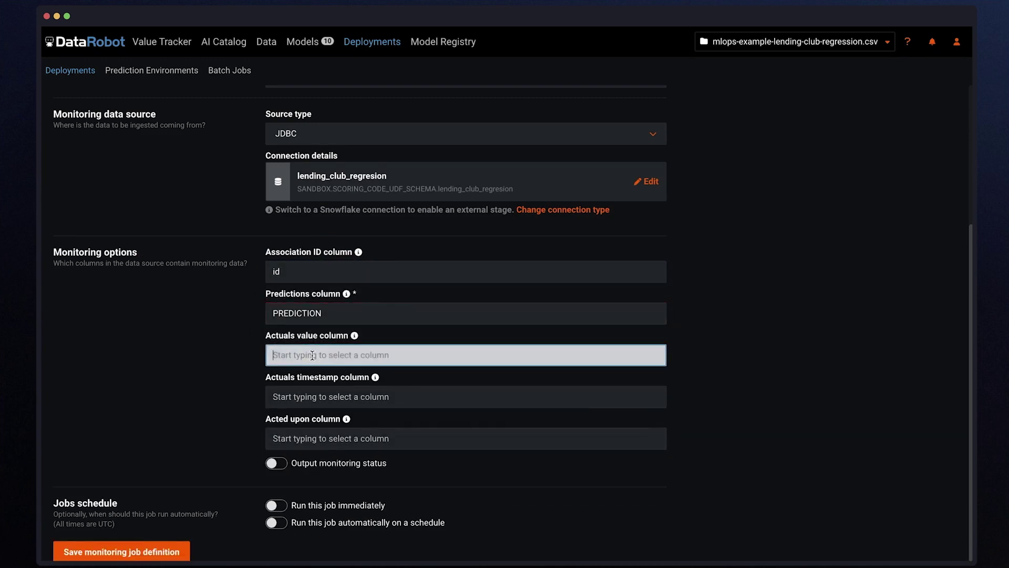
text(loa)
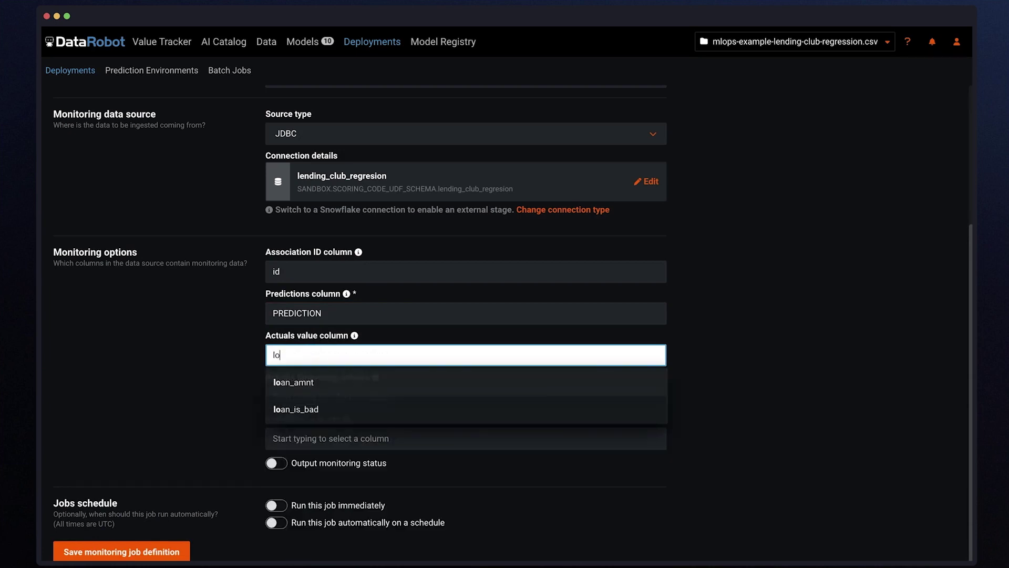
click(309, 387)
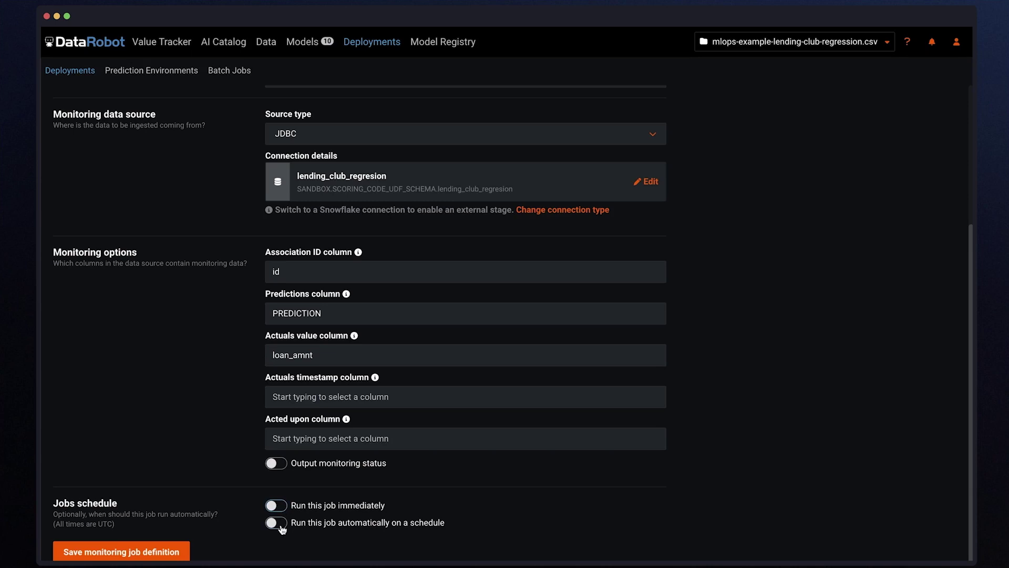
click(277, 506)
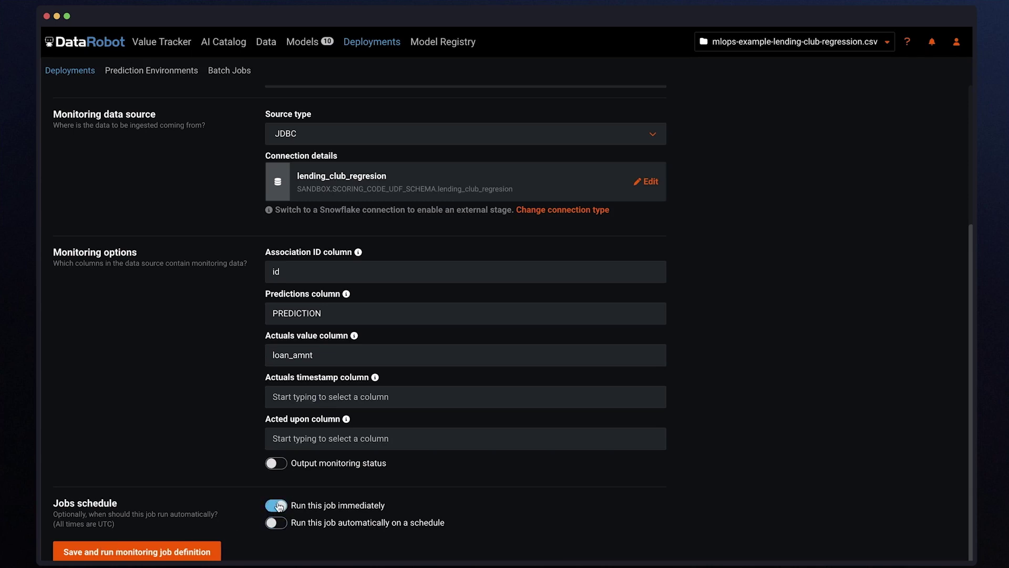
click(200, 550)
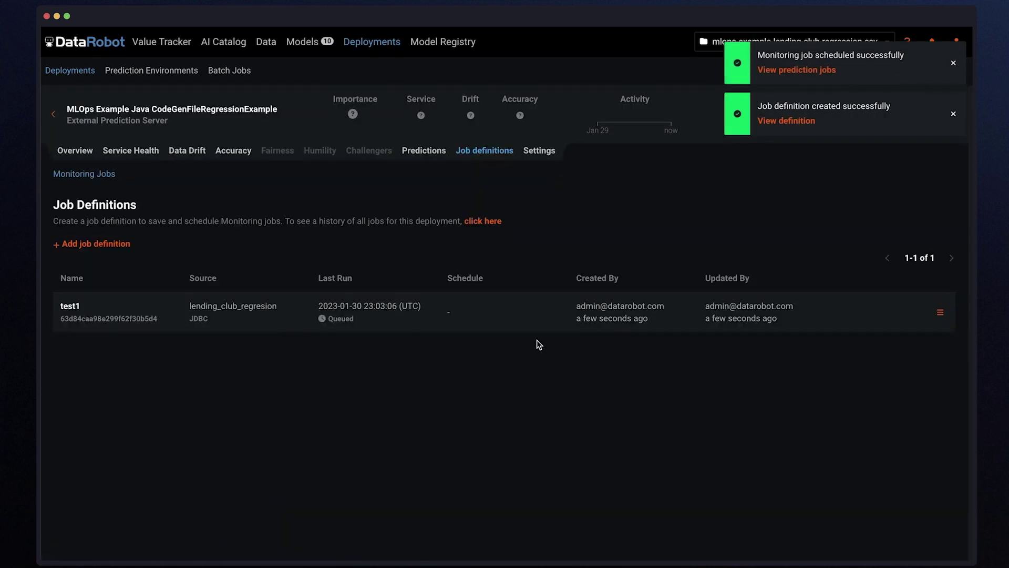
click(482, 221)
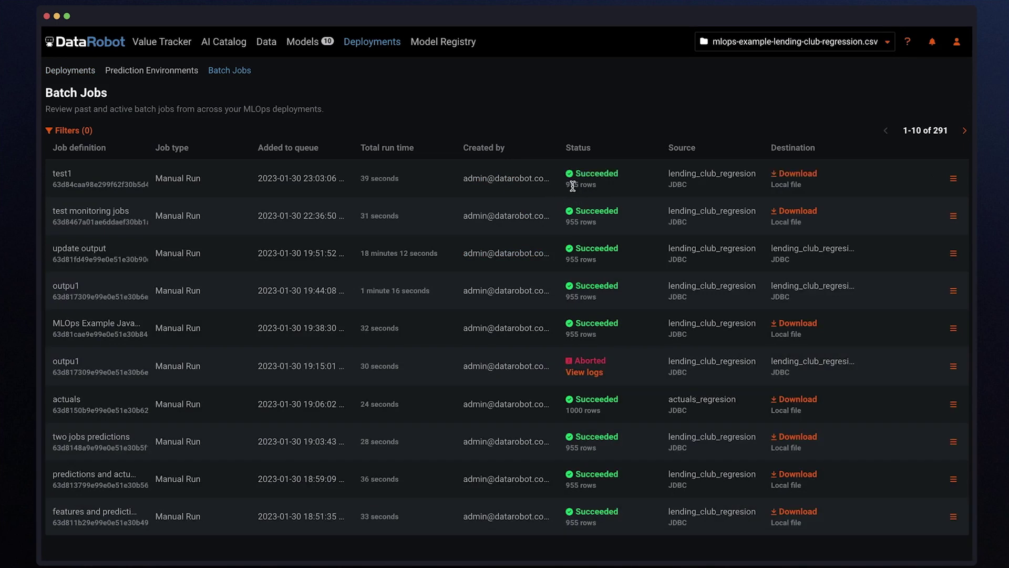
double_click(571, 186)
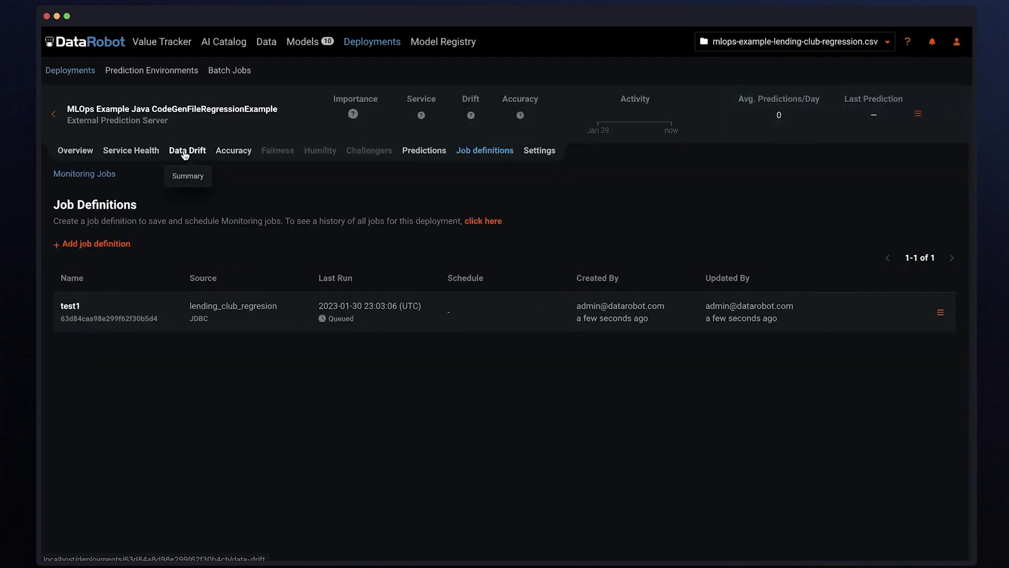
Check the data drift charts, then view accuracy: RMSE 1.18k, MAE 939.022, R Squared 0.978.
click(187, 151)
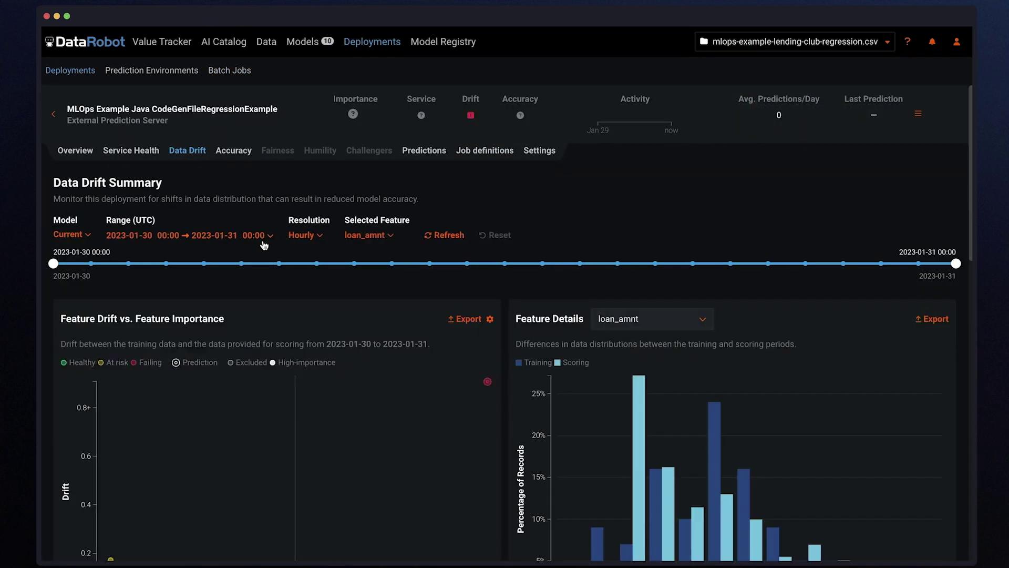
scroll(436, 303, down, 2)
scroll(440, 299, down, 2)
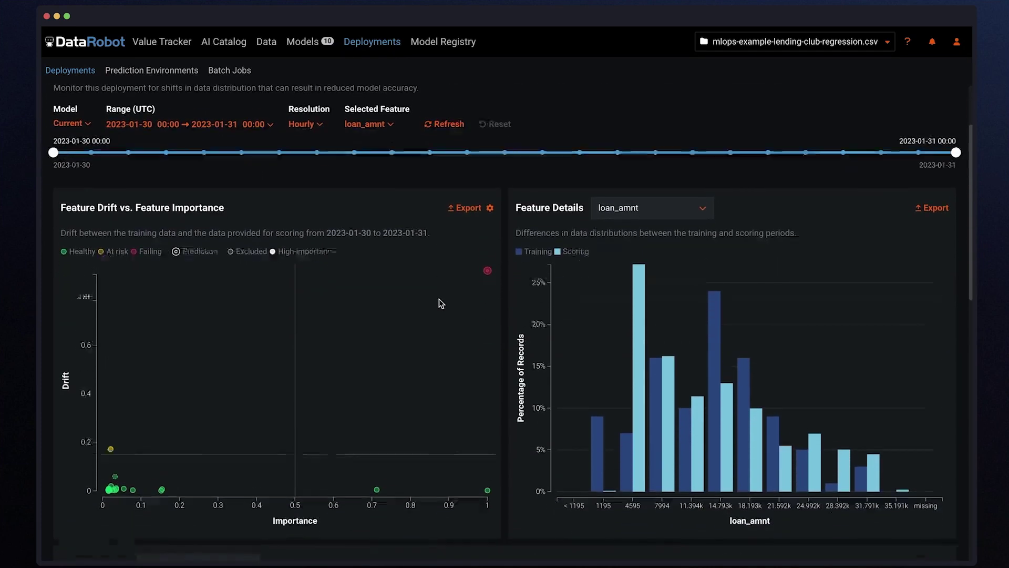
scroll(419, 255, up, 1)
scroll(419, 255, up, 3)
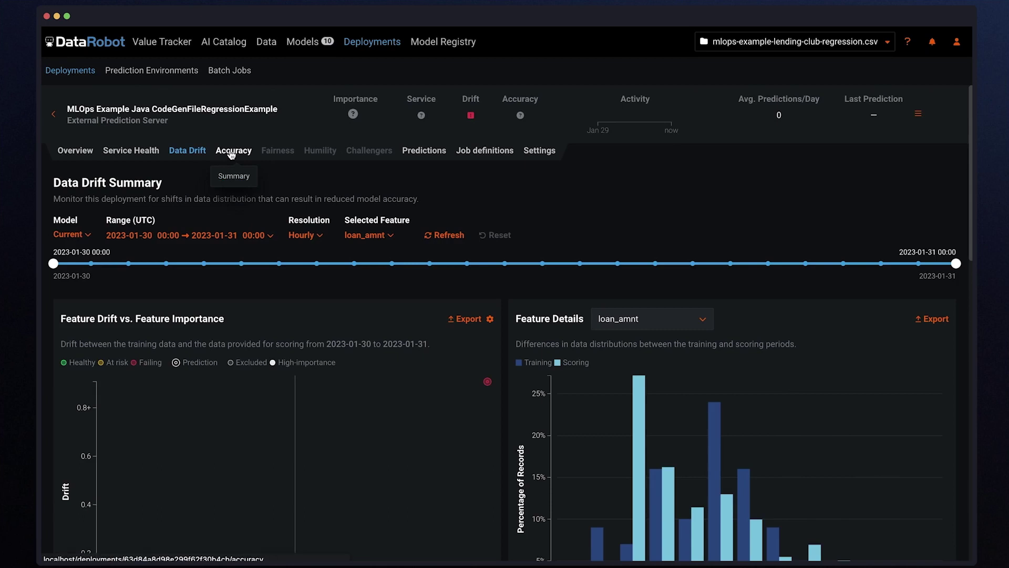
click(228, 155)
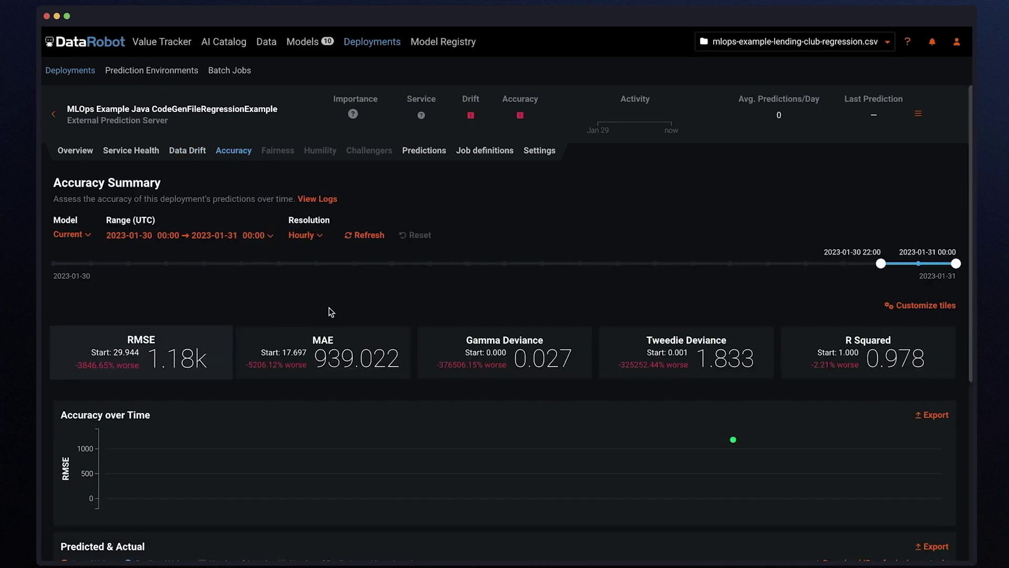